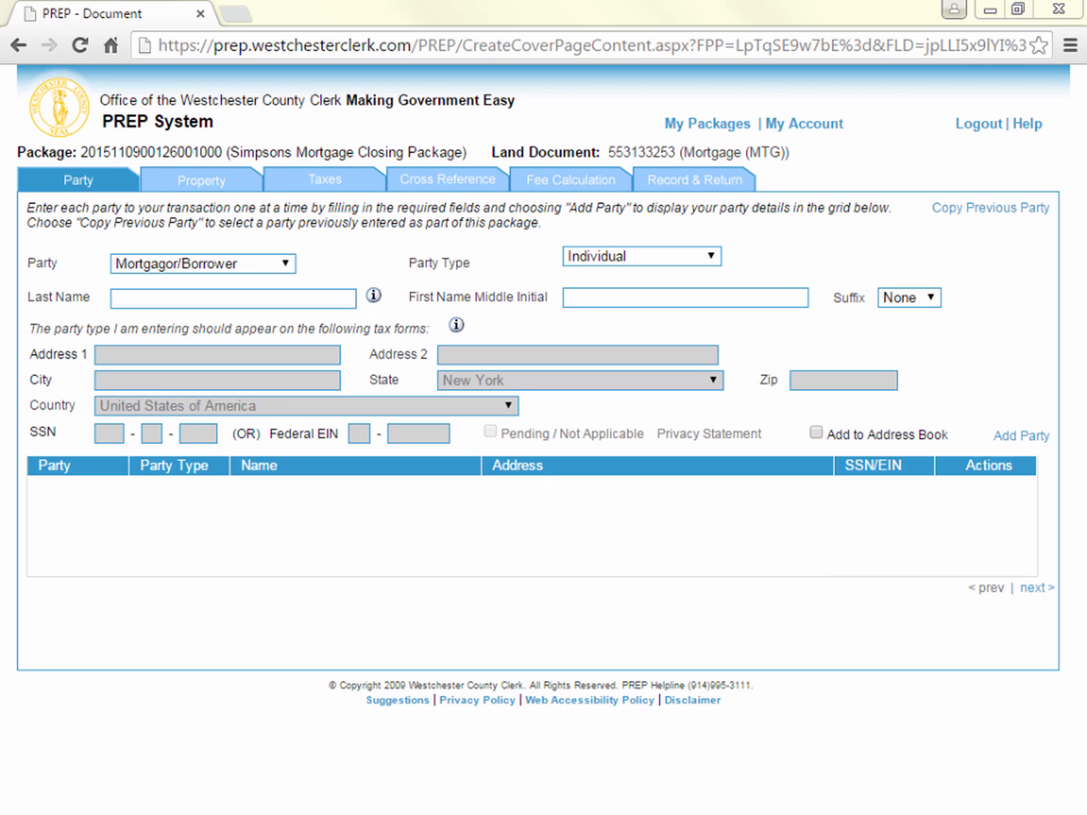
# Add an individual Mortgagor/Borrower by entering the first borrower's last name, first name and middle initial
pyautogui.click(243, 301)
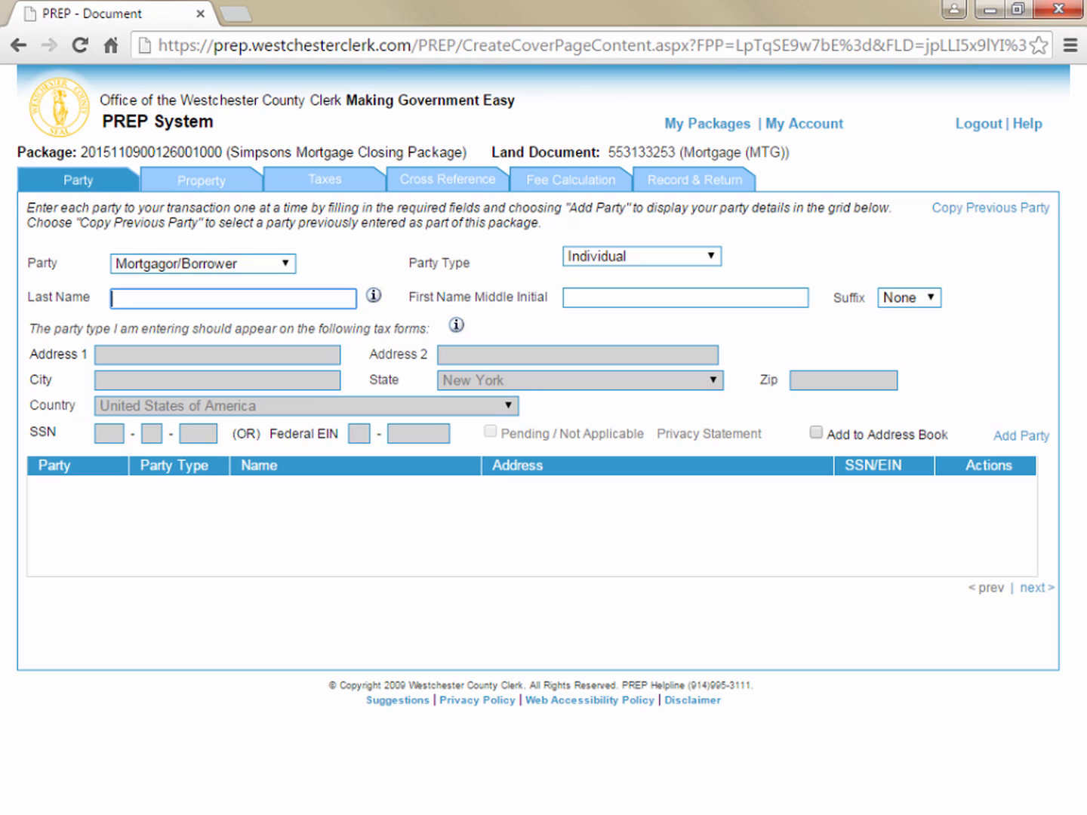
pyautogui.write('Simpson')
pyautogui.press('Tab')
pyautogui.write('Homer')
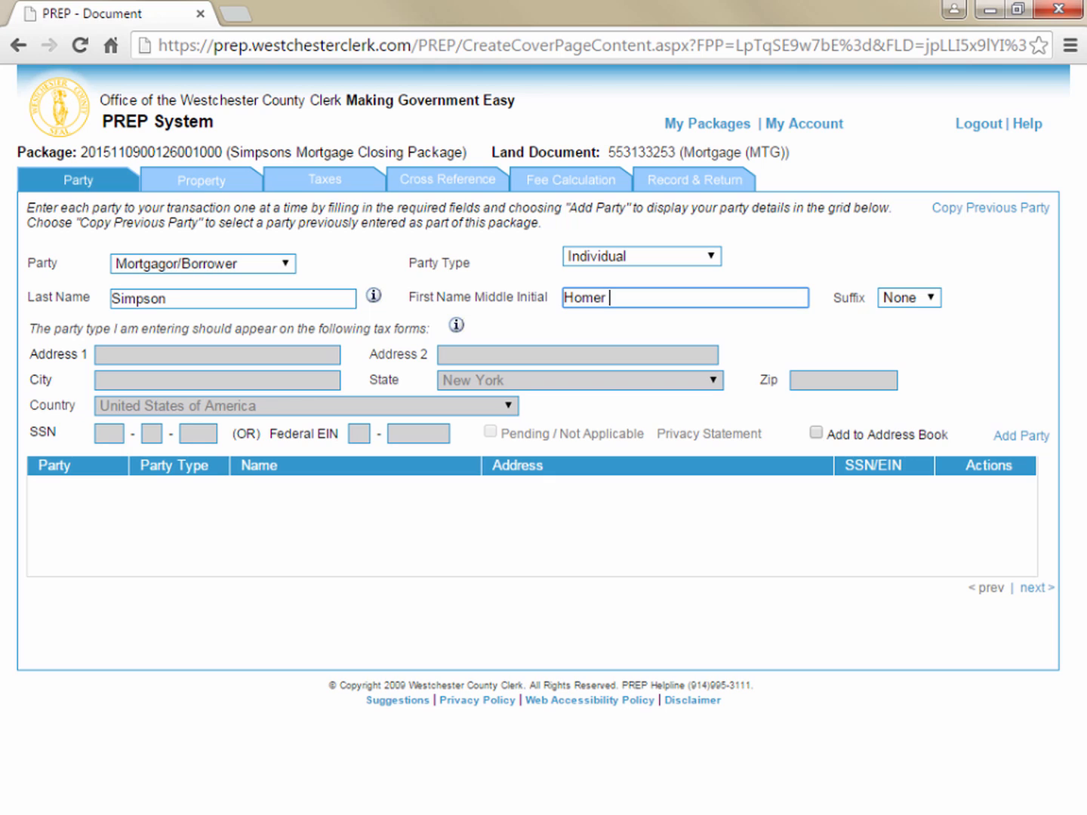
pyautogui.write(' J')
pyautogui.click(1035, 438)
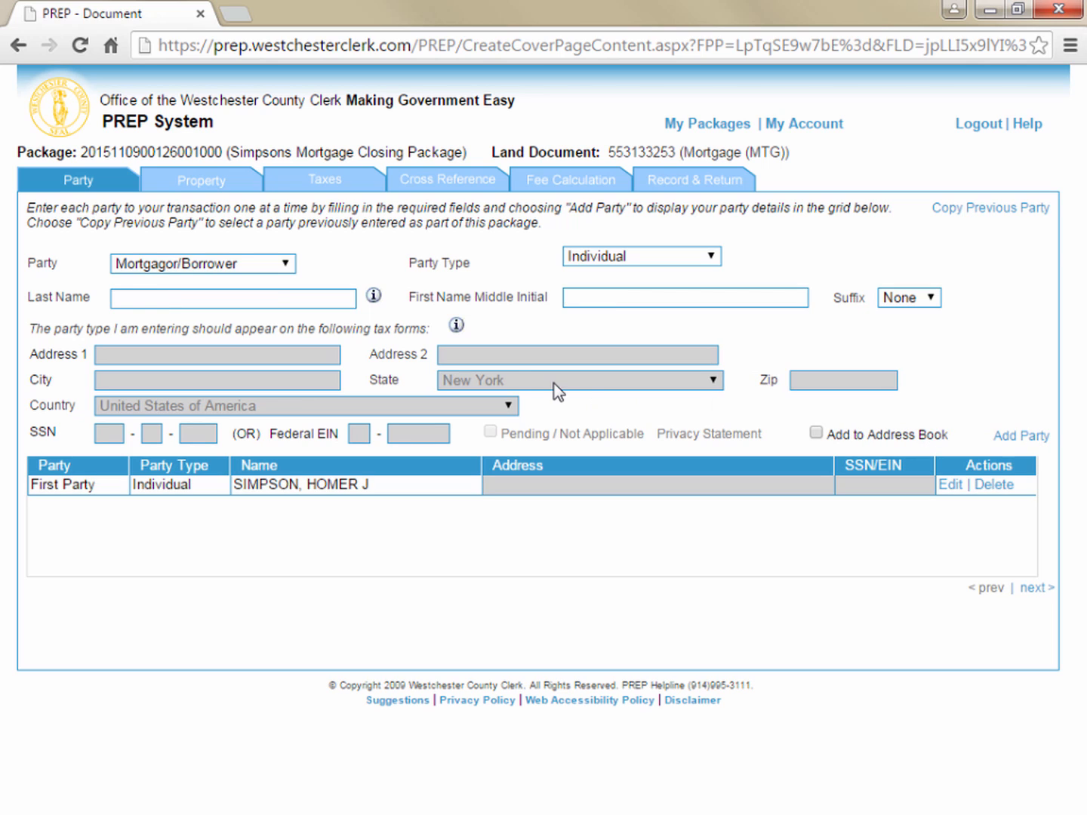
# Add a second individual Mortgagor/Borrower by entering the co-borrower's last name and first name
pyautogui.click(272, 296)
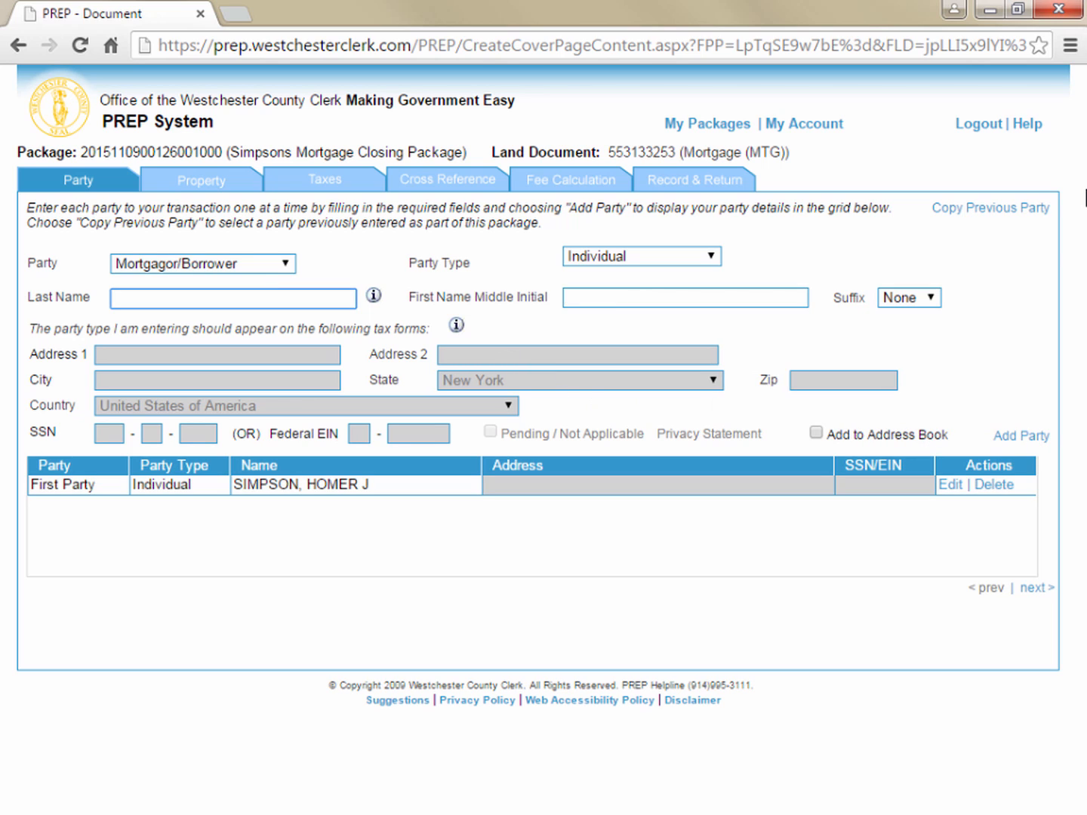
pyautogui.write('Simpson')
pyautogui.press('Tab')
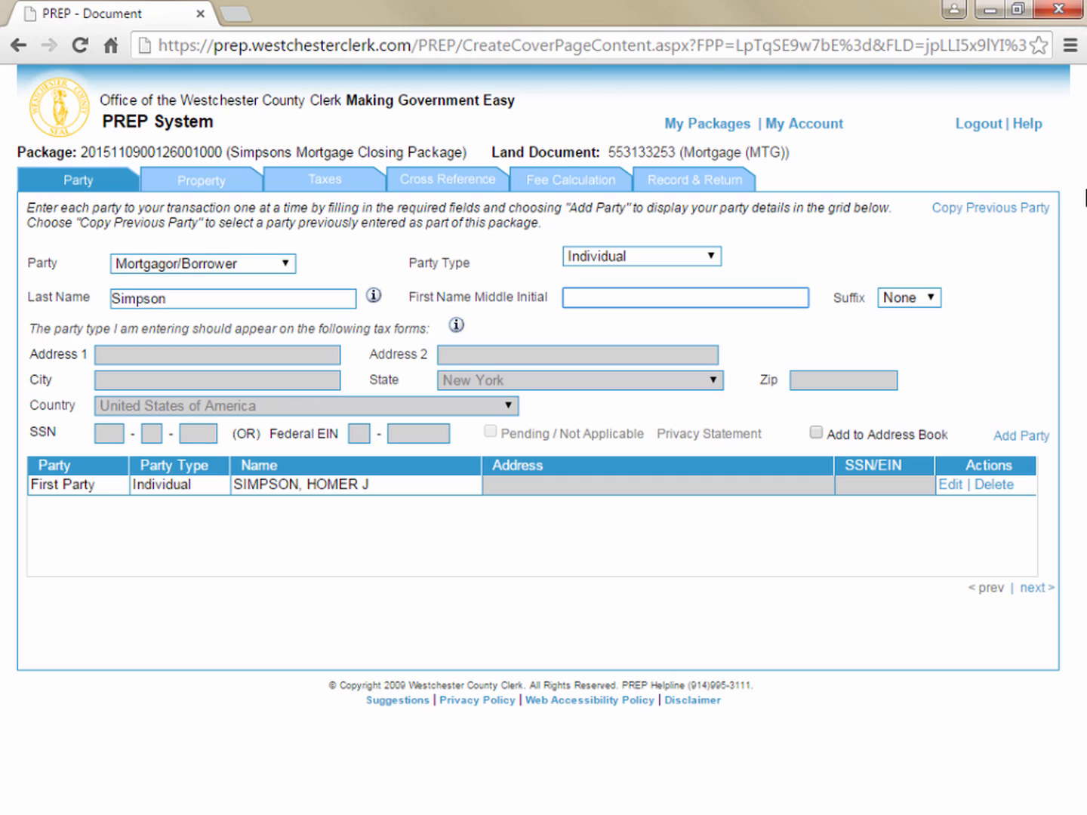
pyautogui.write('Marjorie')
pyautogui.click(1015, 439)
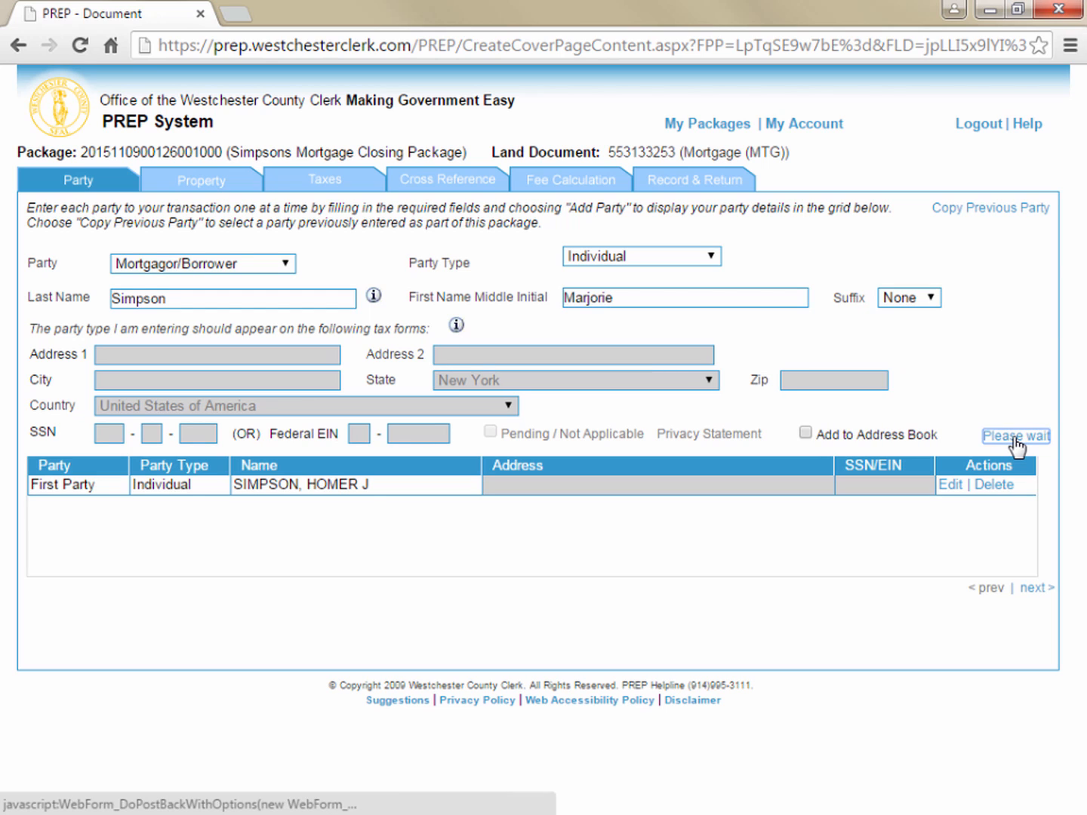
# Add First National Bank of Springfield to the party list as a Mortgagee/Lender
pyautogui.click(283, 266)
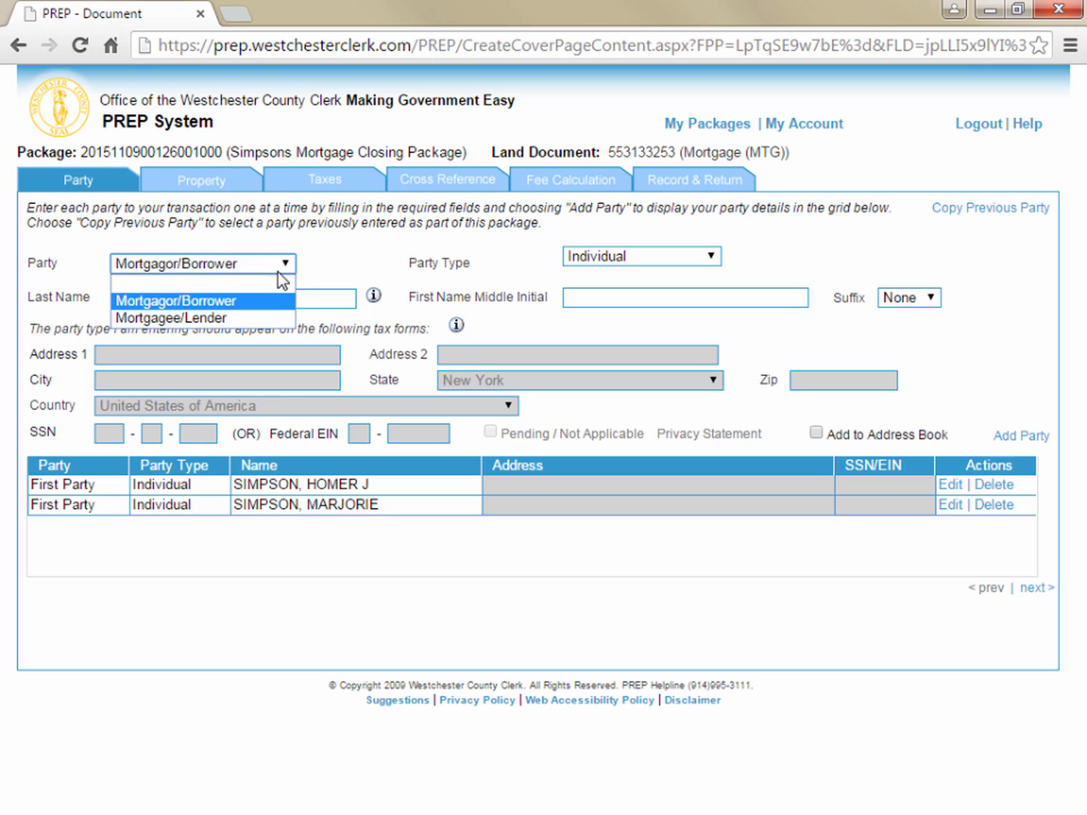
pyautogui.click(275, 316)
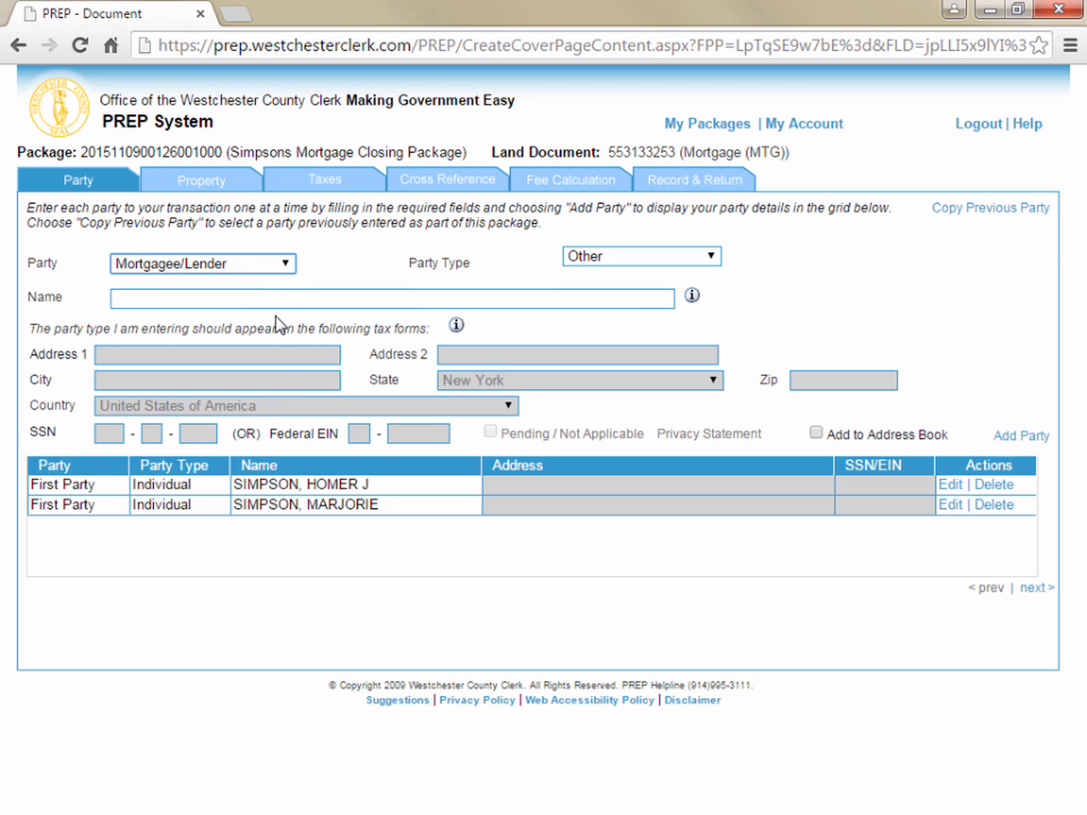
pyautogui.click(280, 297)
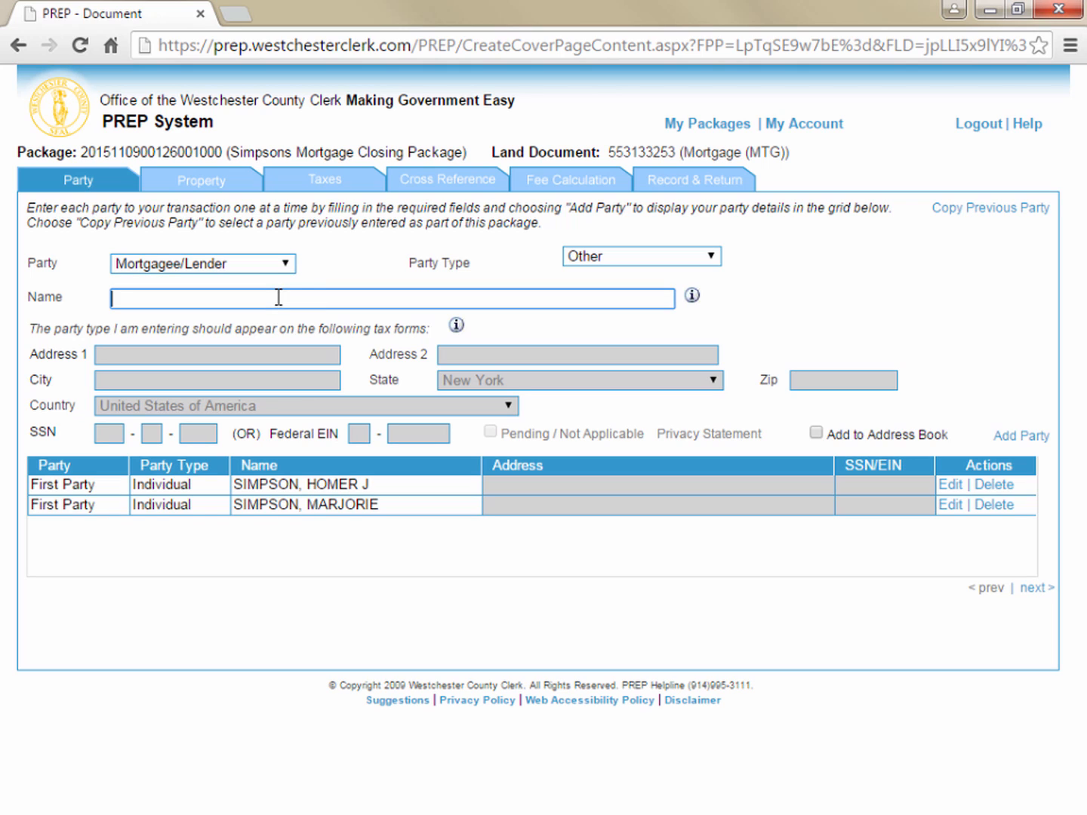
pyautogui.write('First National Ba')
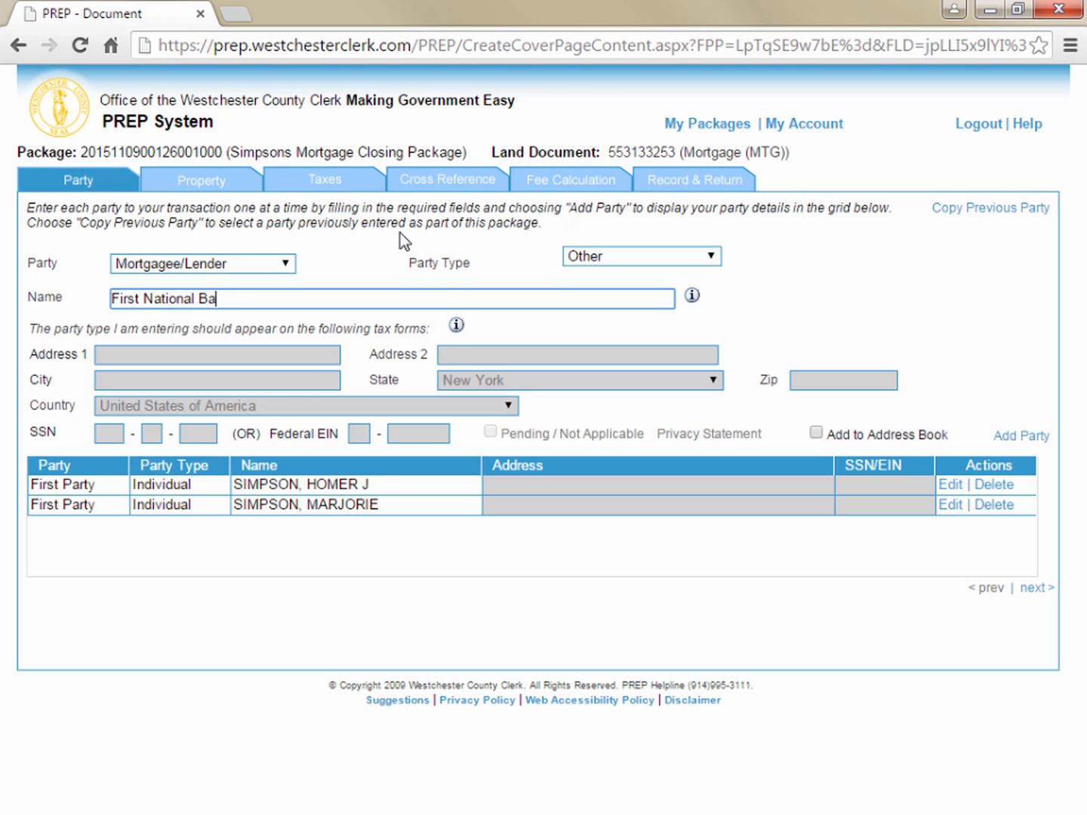
pyautogui.write('nk of Springfield')
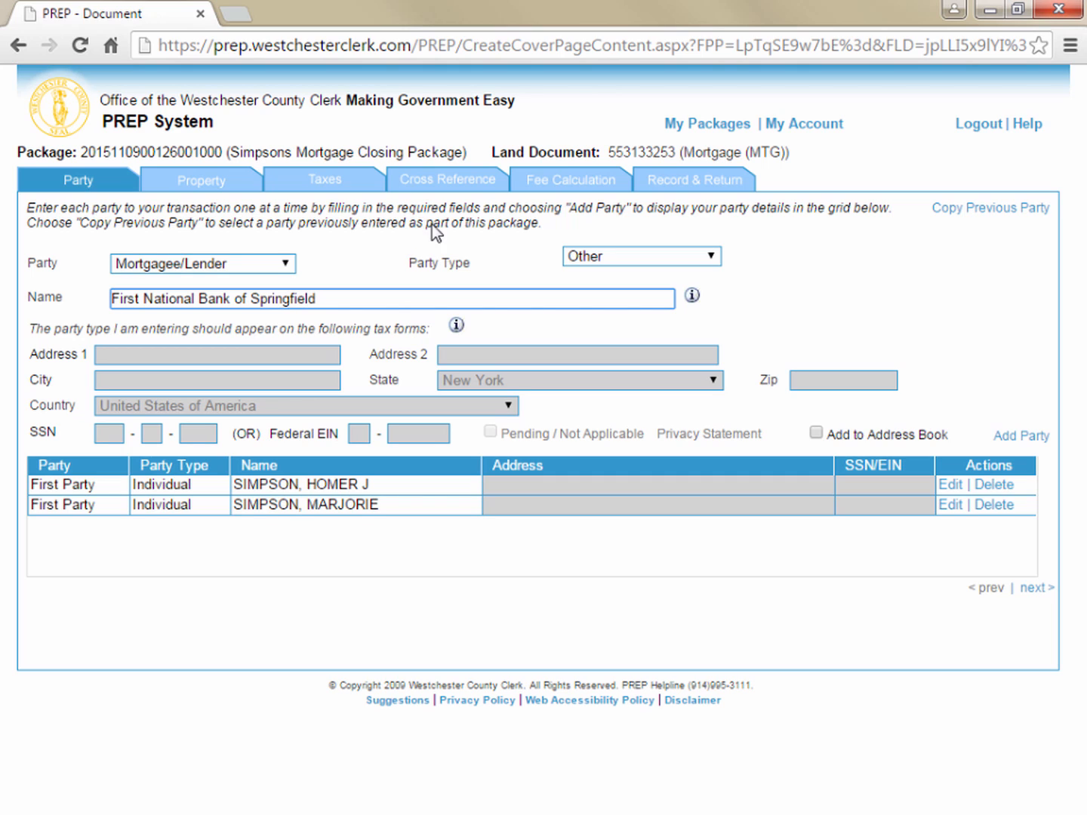
pyautogui.click(1023, 437)
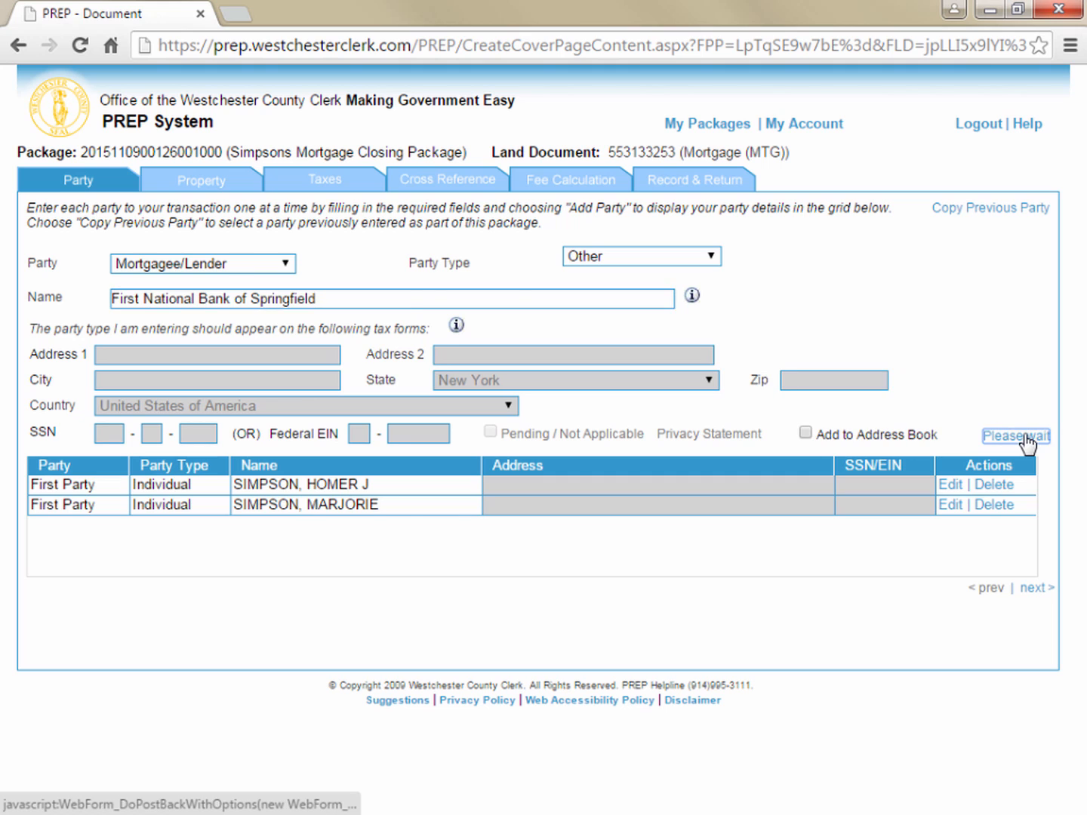
# Add Mortgage Electronic Registration Systems Inc to the party list as another Mortgagee/Lender
pyautogui.click(289, 263)
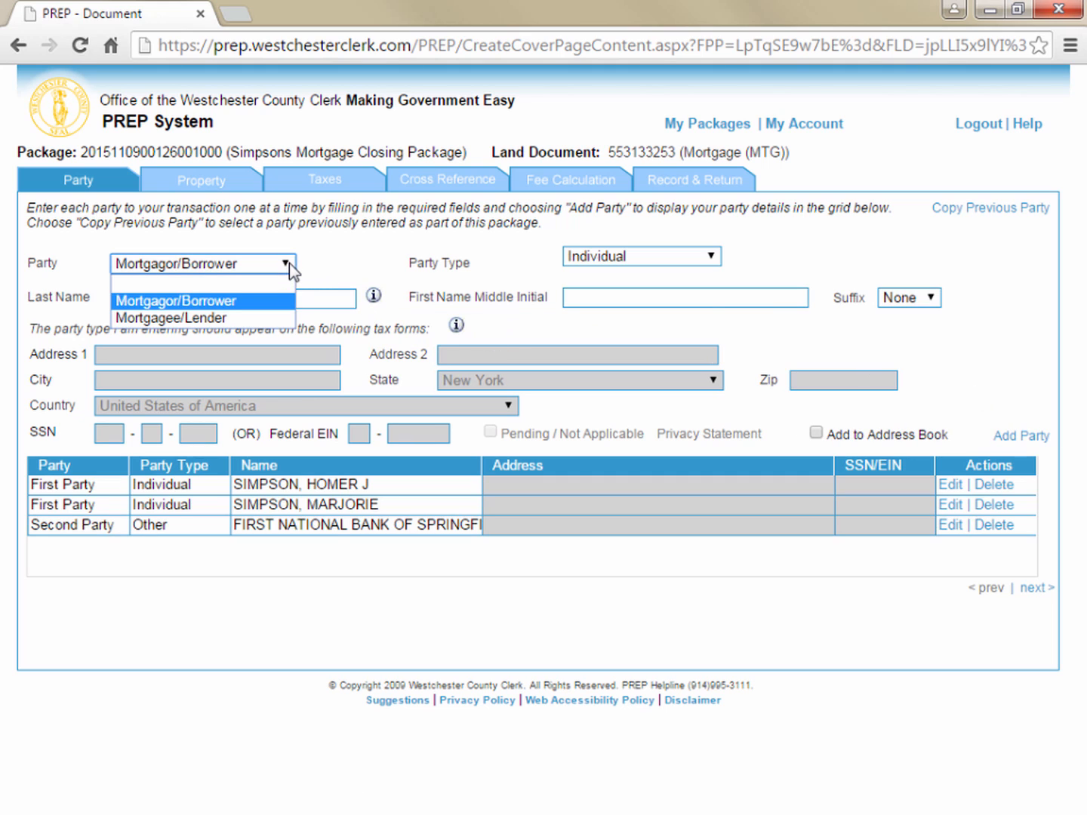
pyautogui.click(268, 321)
pyautogui.click(282, 300)
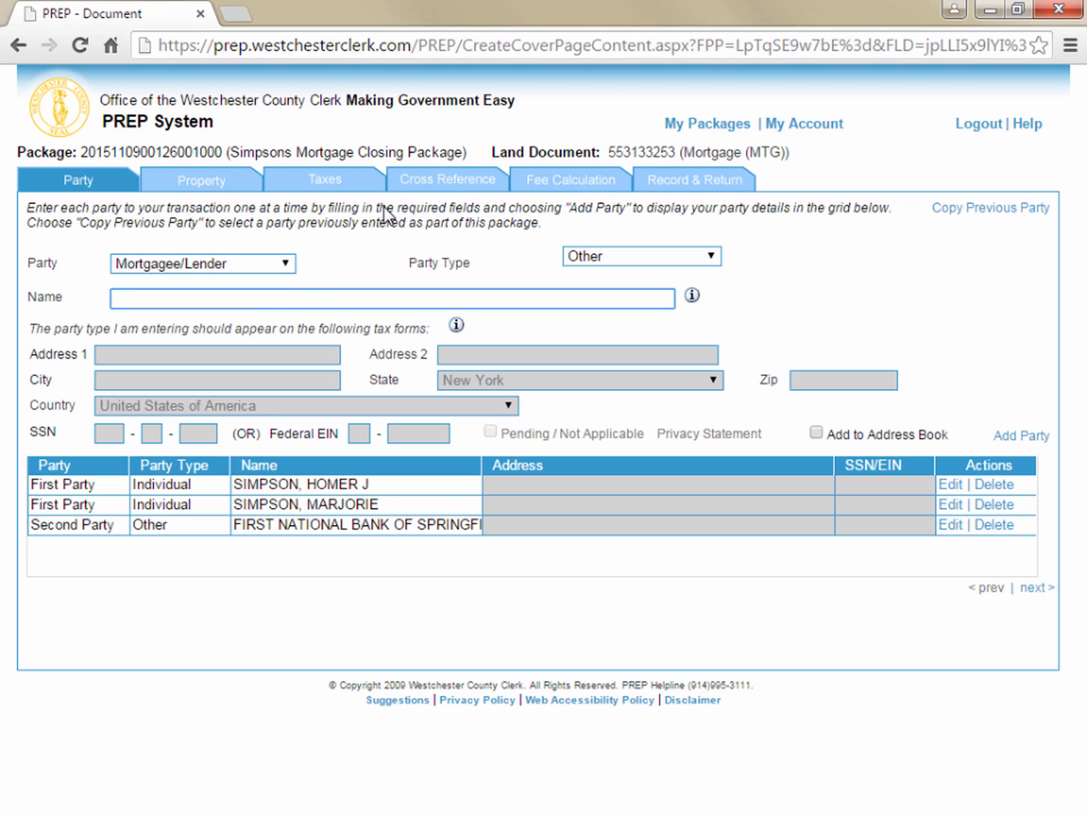
pyautogui.write('Mortgagg')
pyautogui.write(' Electr')
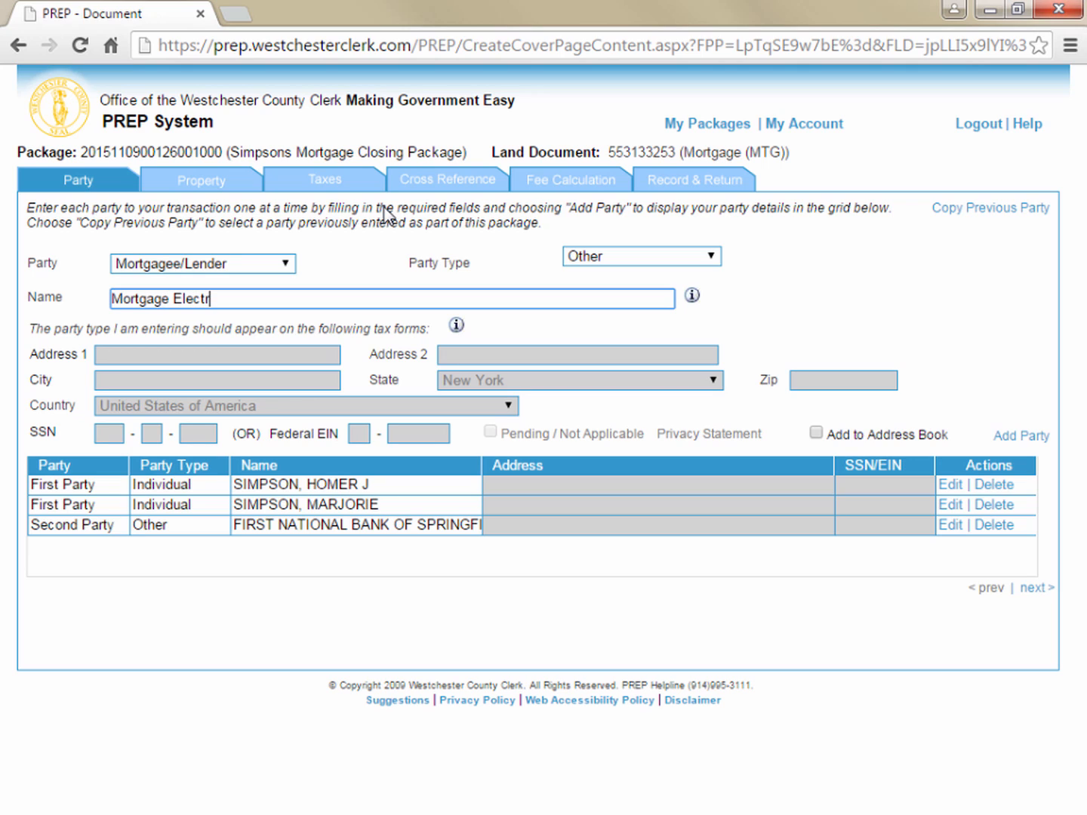
pyautogui.write('onic Registration')
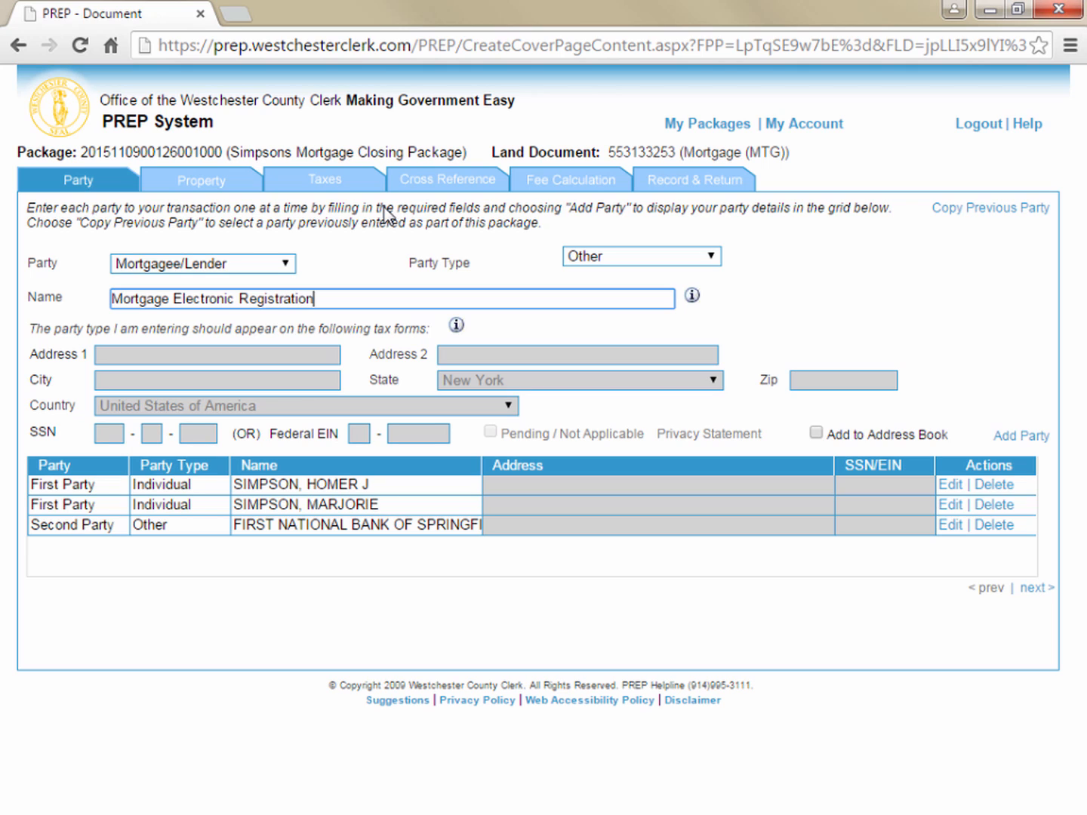
pyautogui.write(' Systems Inc')
pyautogui.click(1024, 438)
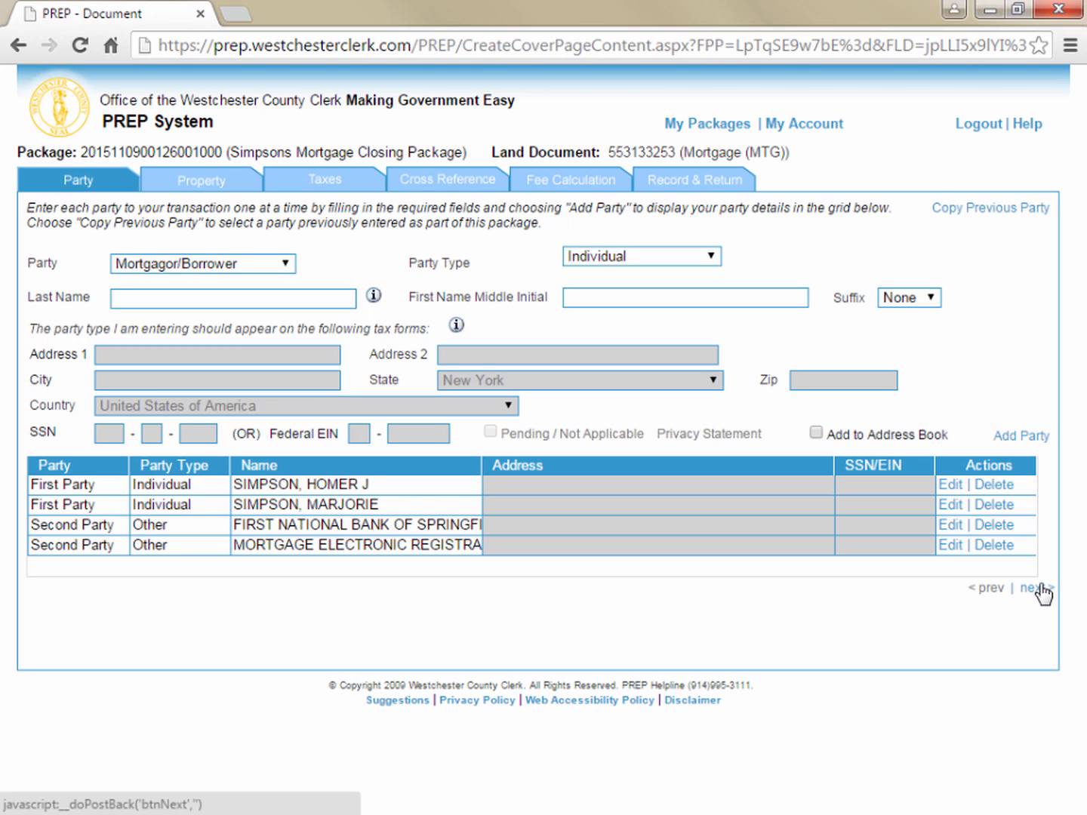
# Edit the second borrower's entry to add the middle initial B and update the party
pyautogui.click(950, 506)
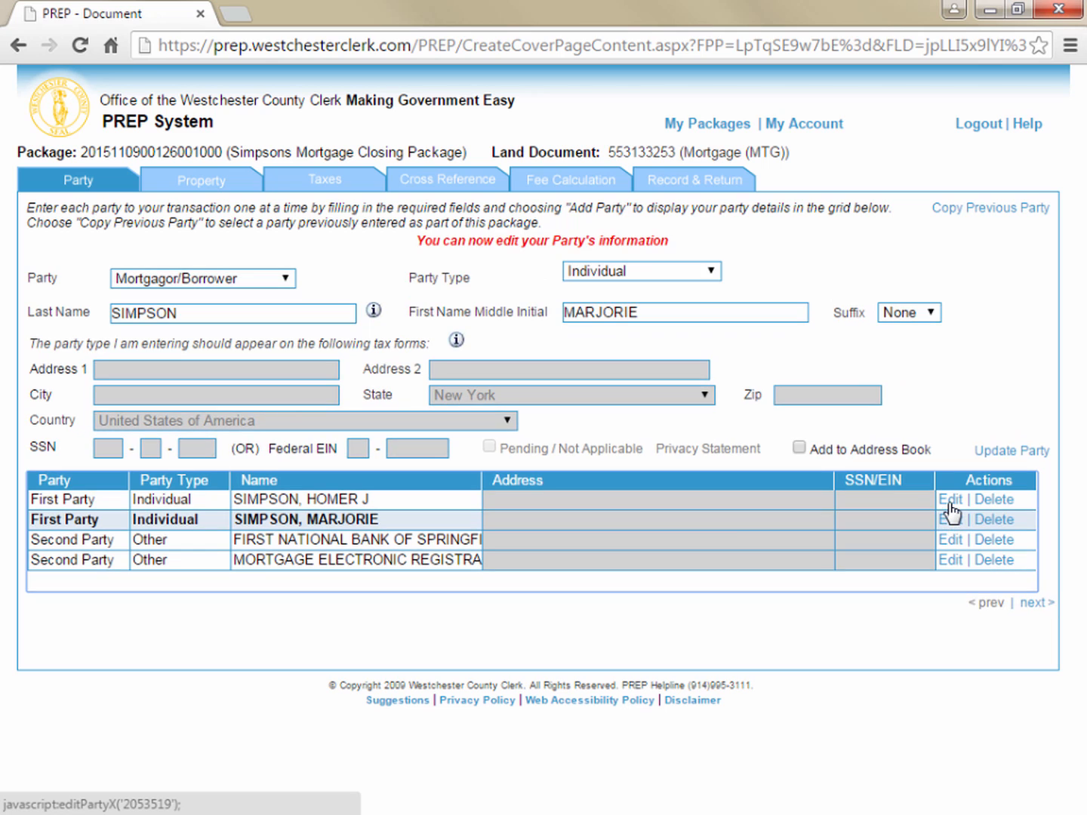
pyautogui.click(764, 311)
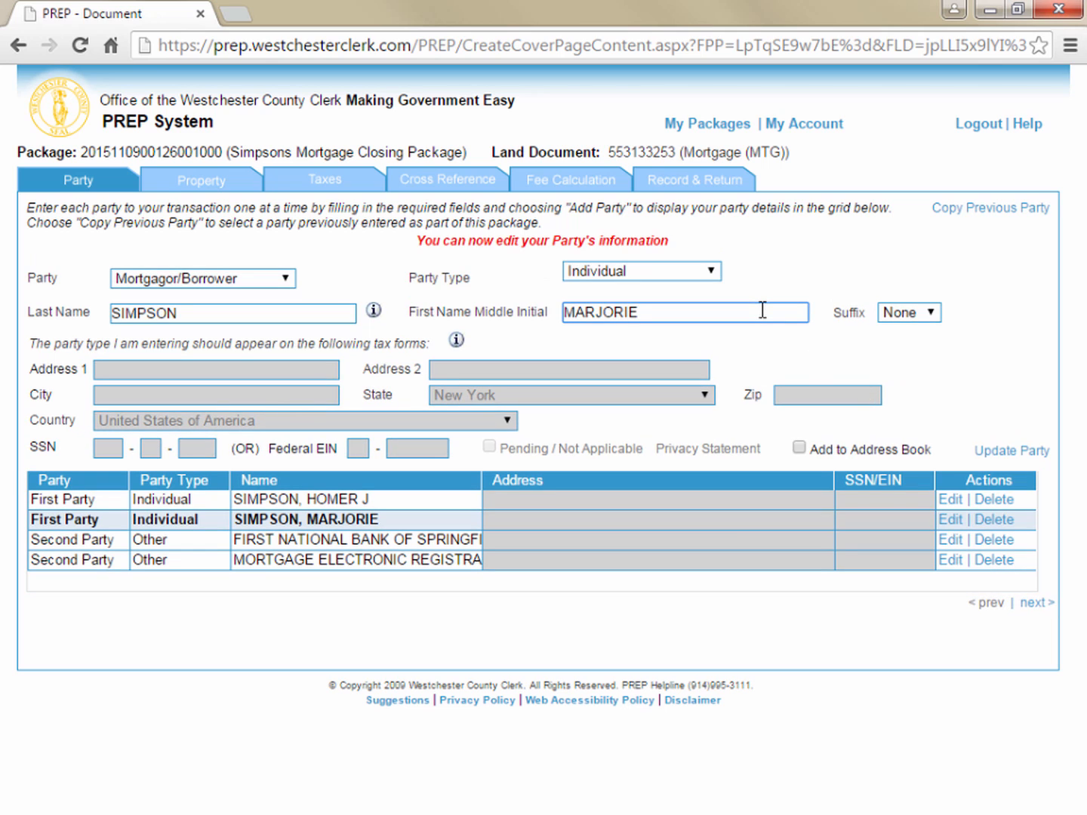
pyautogui.write('b')
pyautogui.click(1003, 452)
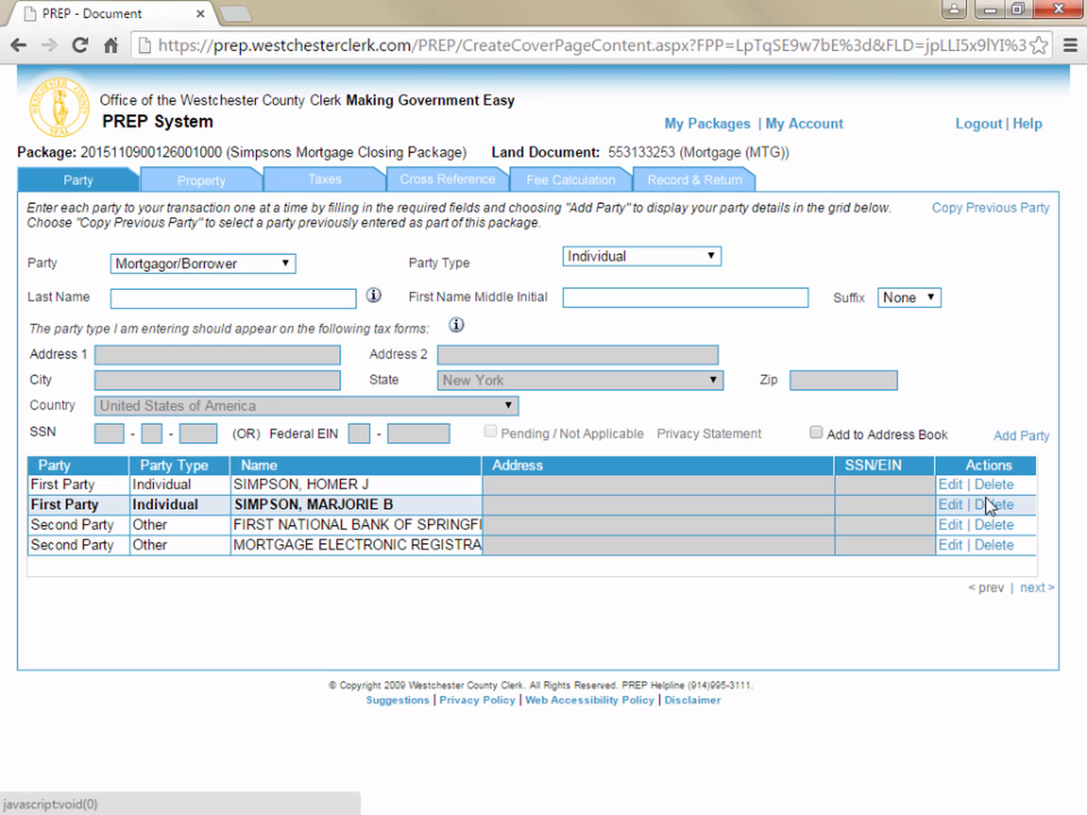
# Proceed from the parties to the property details and enter Section-Block-Lot 123-45-6789
pyautogui.click(1032, 587)
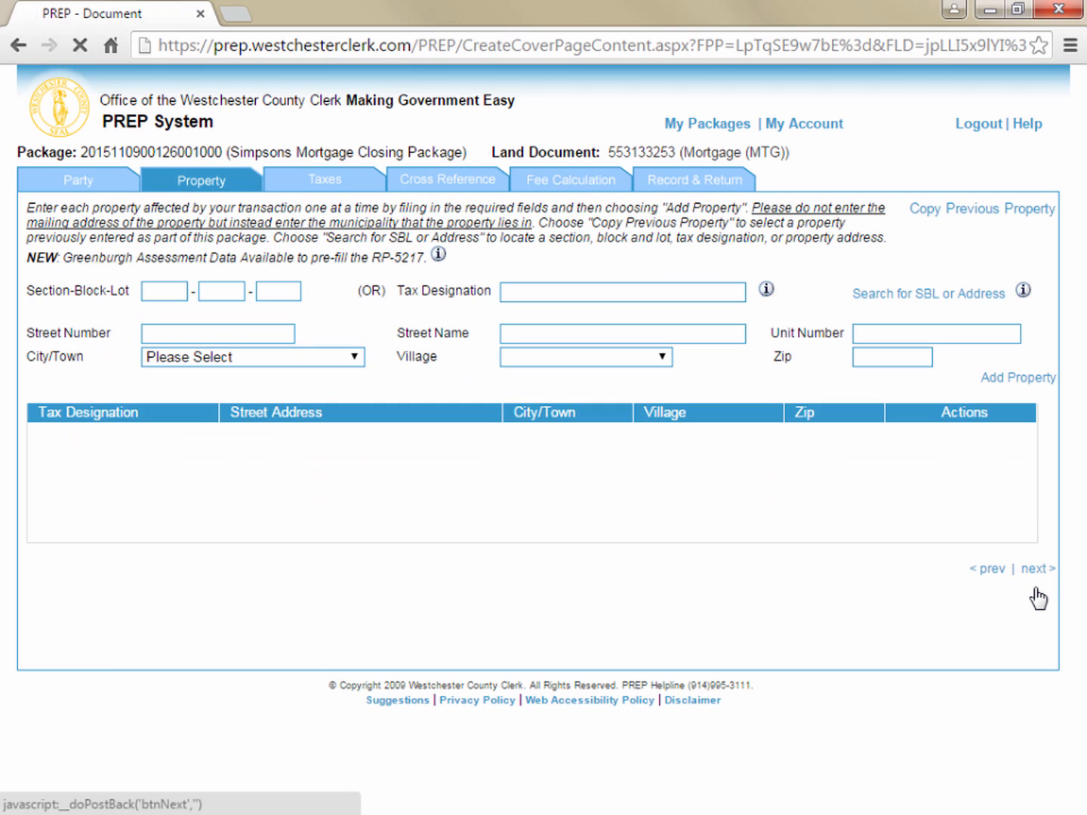
pyautogui.click(162, 291)
pyautogui.write('123')
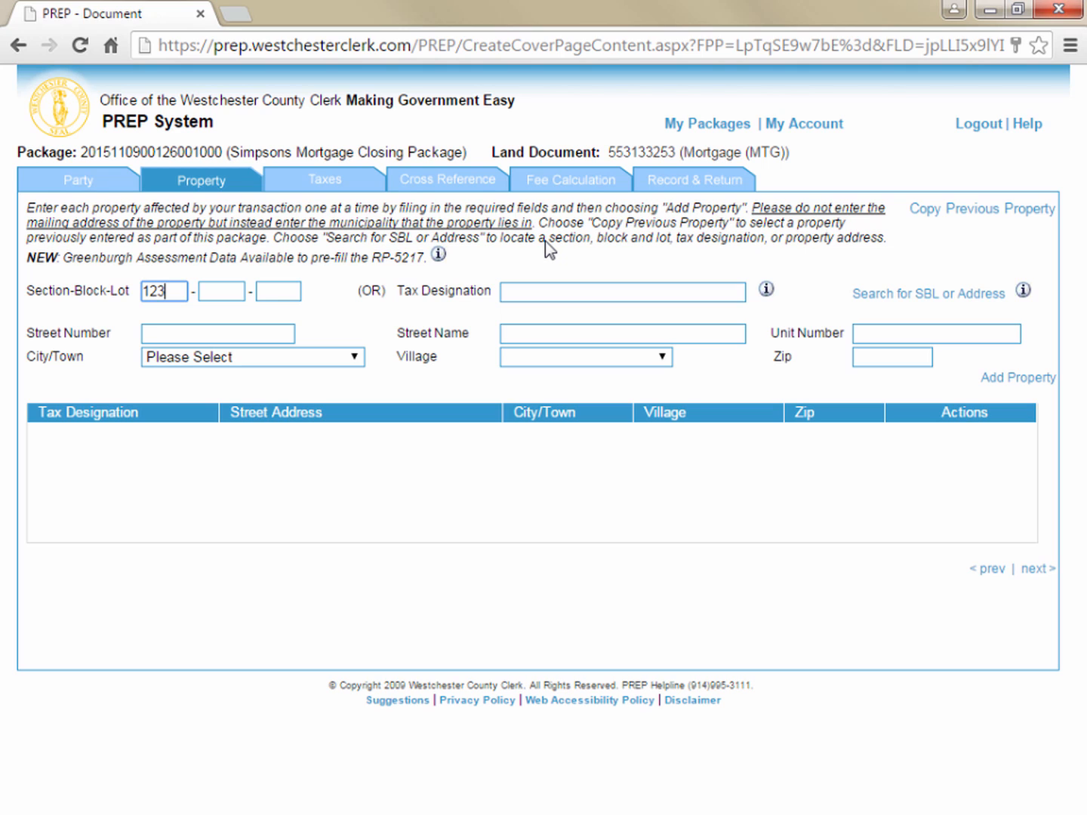
pyautogui.press('Tab')
pyautogui.write('45')
pyautogui.press('Tab')
pyautogui.write('6789')
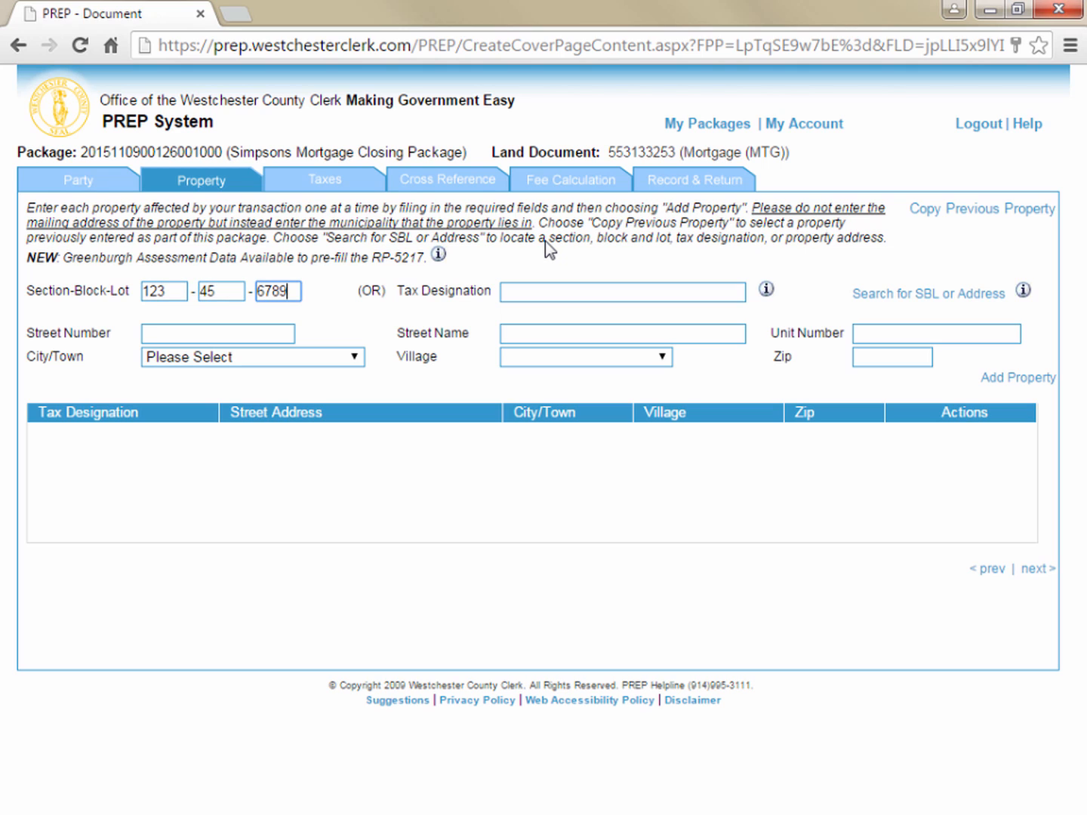
pyautogui.press('Tab')
pyautogui.press('Tab')
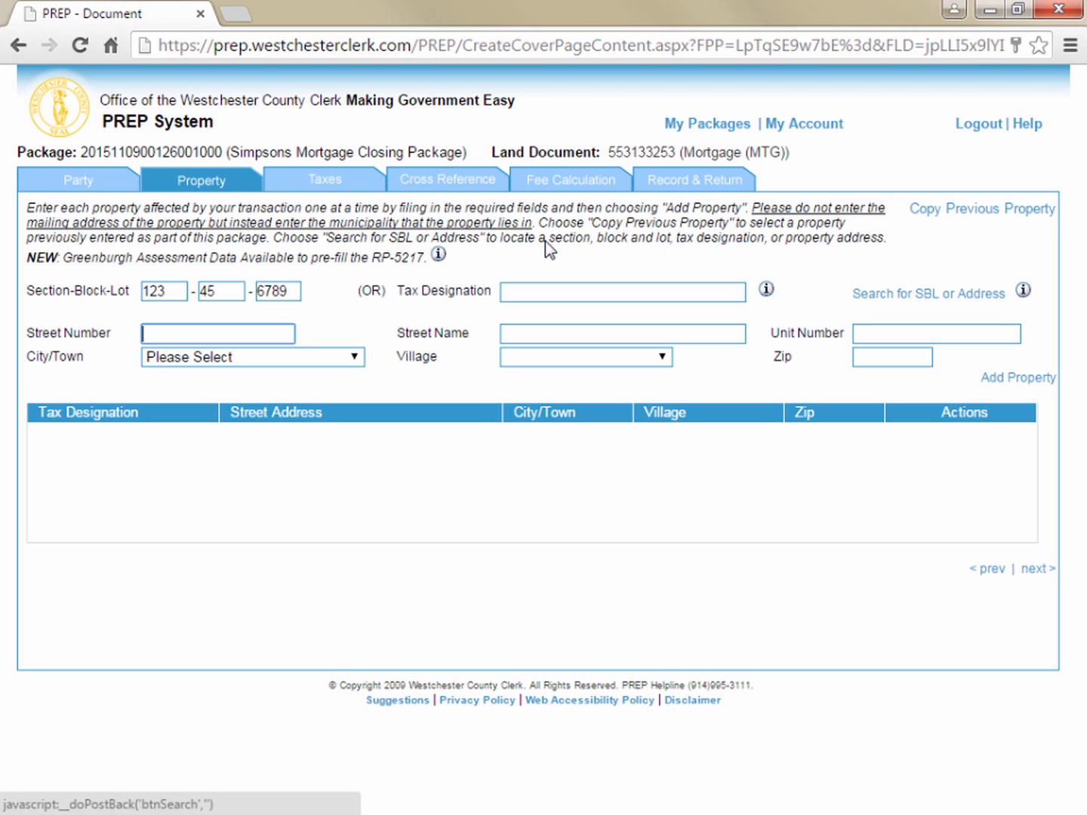
# Enter the property's street number and street name, leaving the unit number blank
pyautogui.write('54')
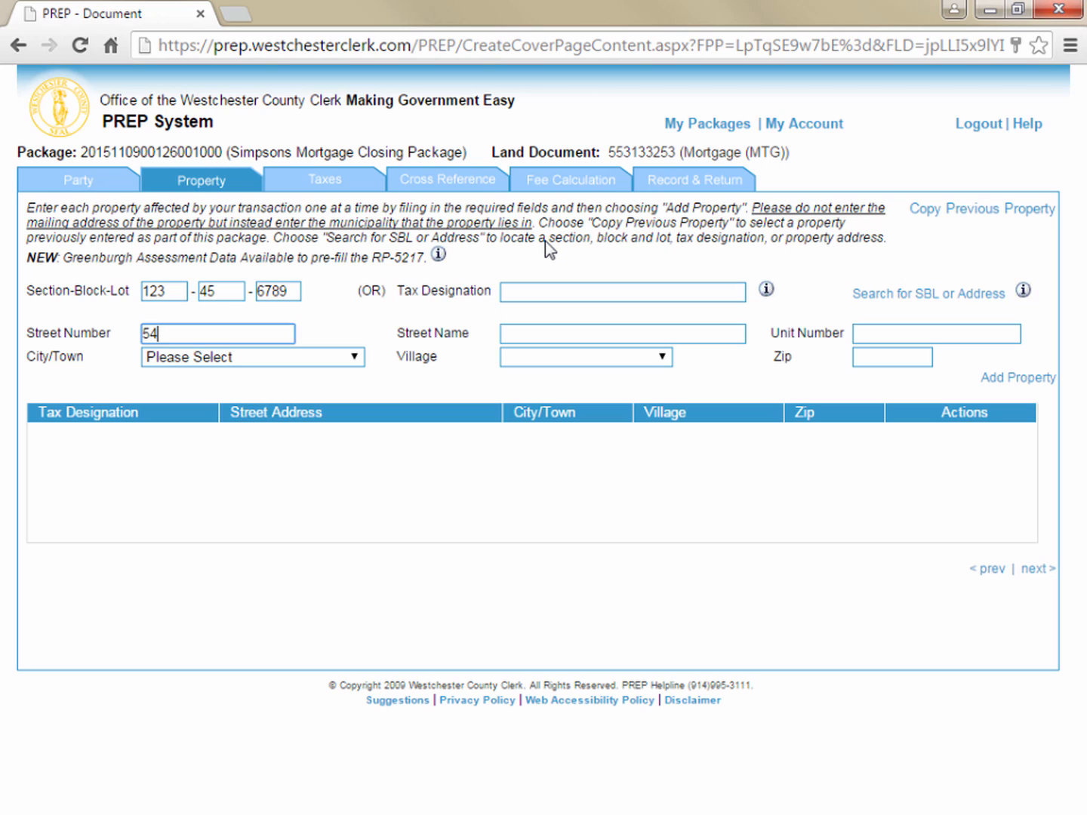
pyautogui.press('Tab')
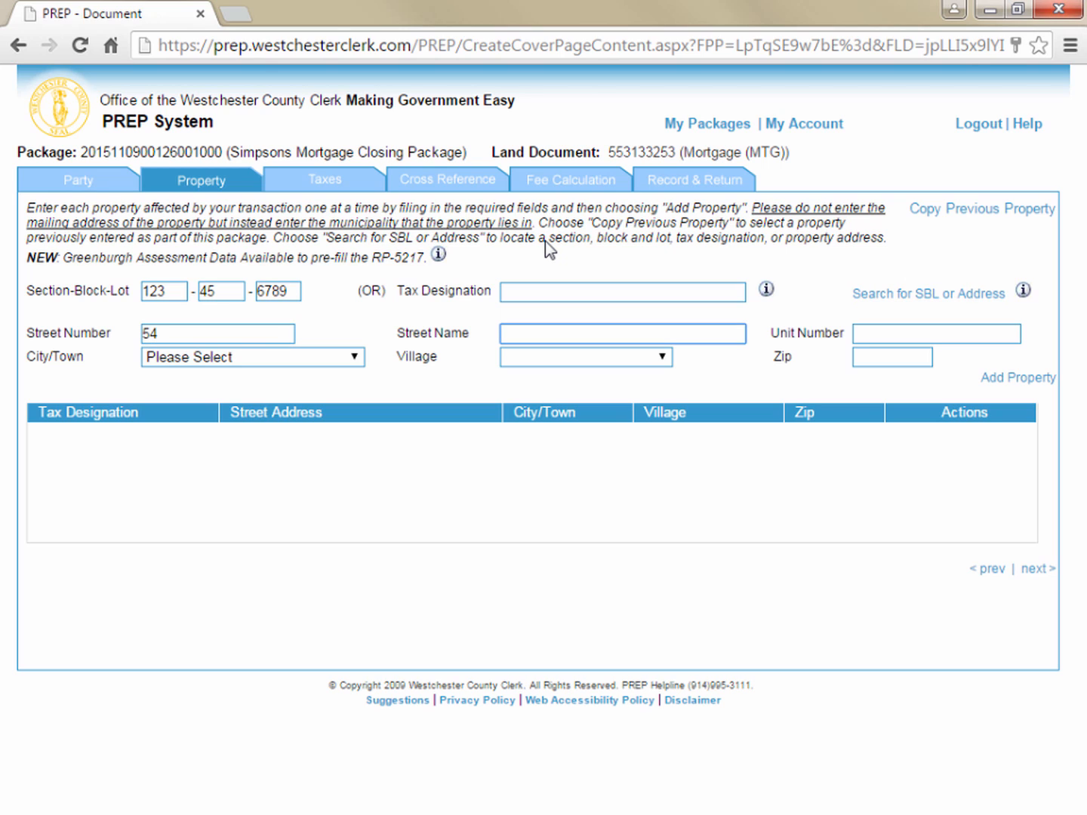
pyautogui.write('Evergreen Terrace')
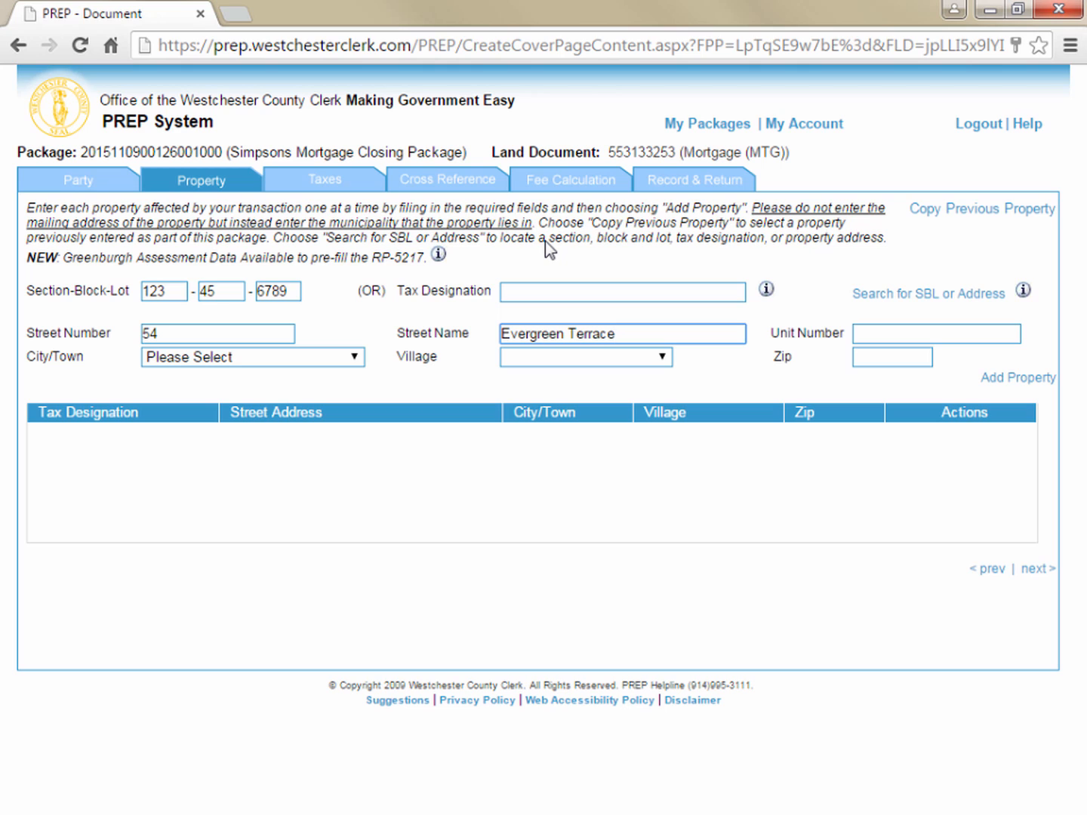
pyautogui.press('Tab')
pyautogui.press('Tab')
pyautogui.press('Tab')
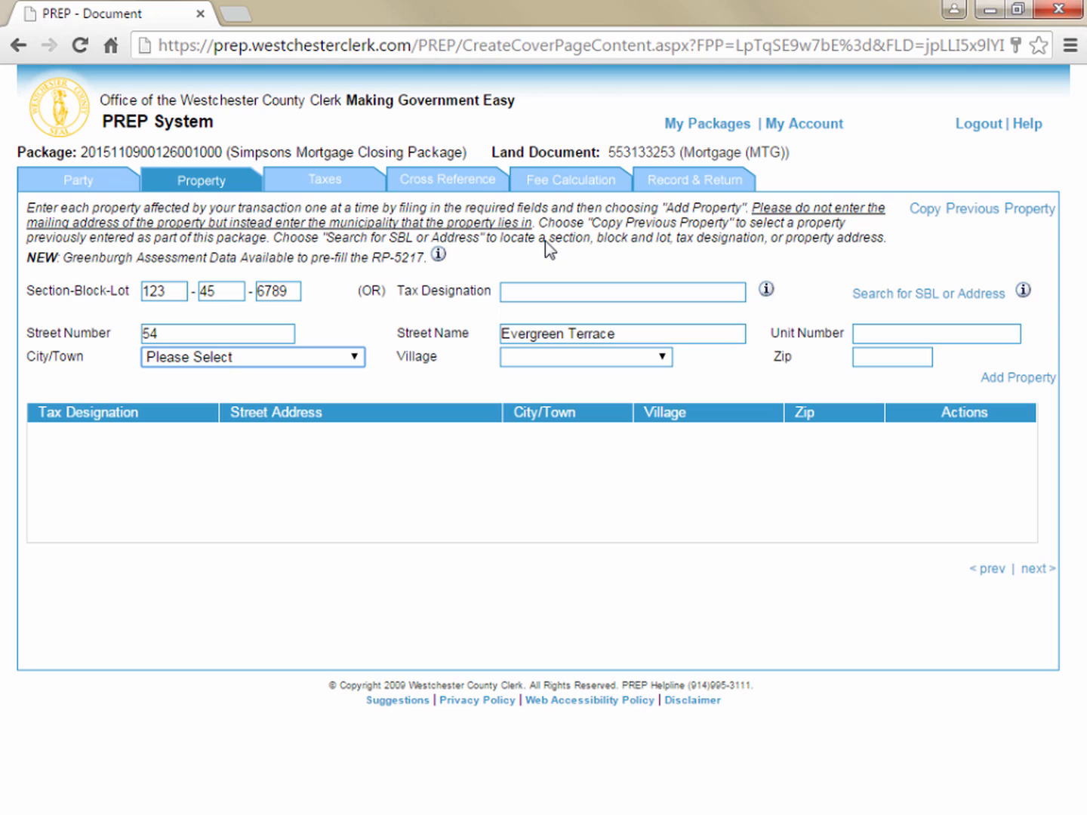
# Set the city/town to Eastchester and the village to Bronxville, enter the property's zip code, and add the property
pyautogui.click(353, 357)
pyautogui.moveTo(356, 419)
pyautogui.mouseDown()
pyautogui.moveTo(348, 513)
pyautogui.moveTo(356, 400)
pyautogui.mouseUp()
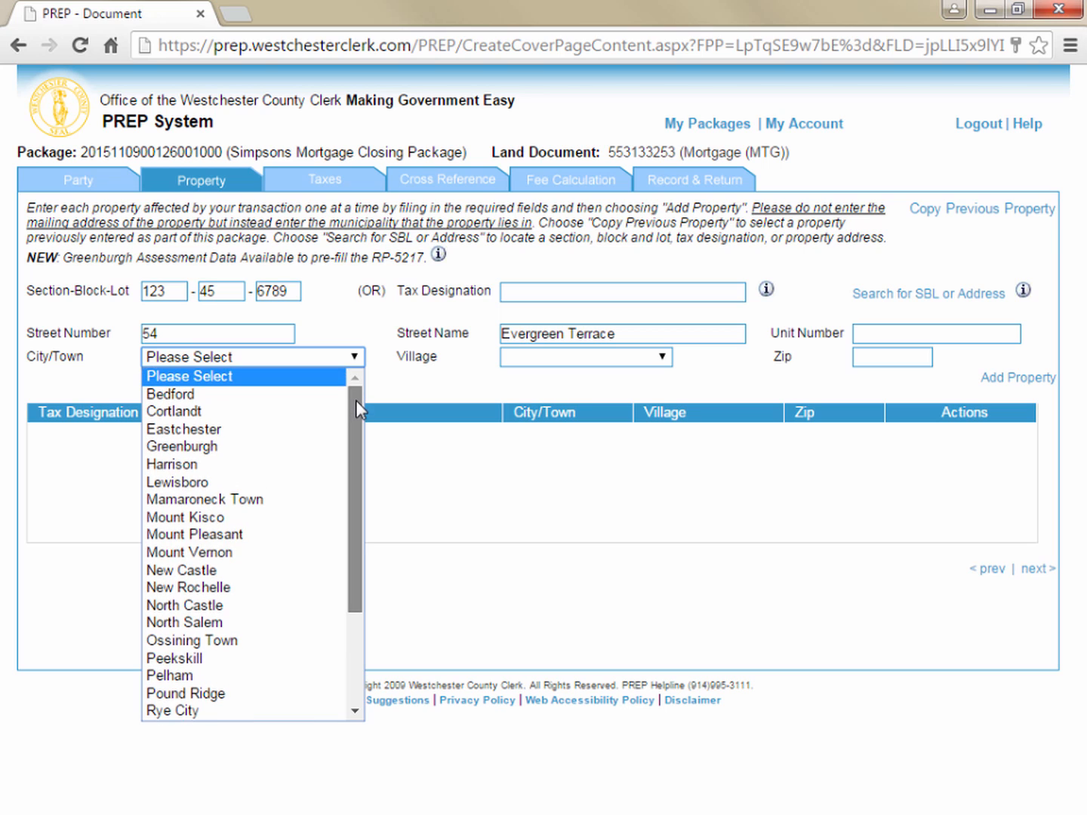
pyautogui.click(224, 429)
pyautogui.click(661, 357)
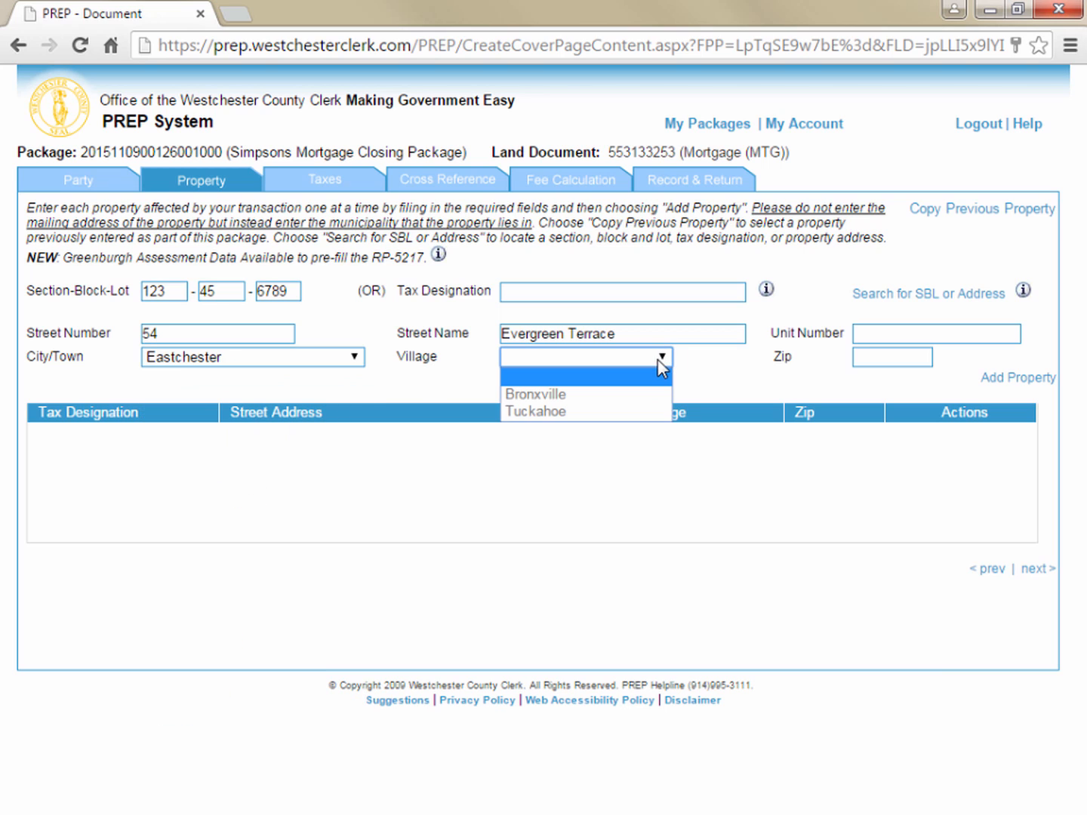
pyautogui.click(576, 400)
pyautogui.click(873, 361)
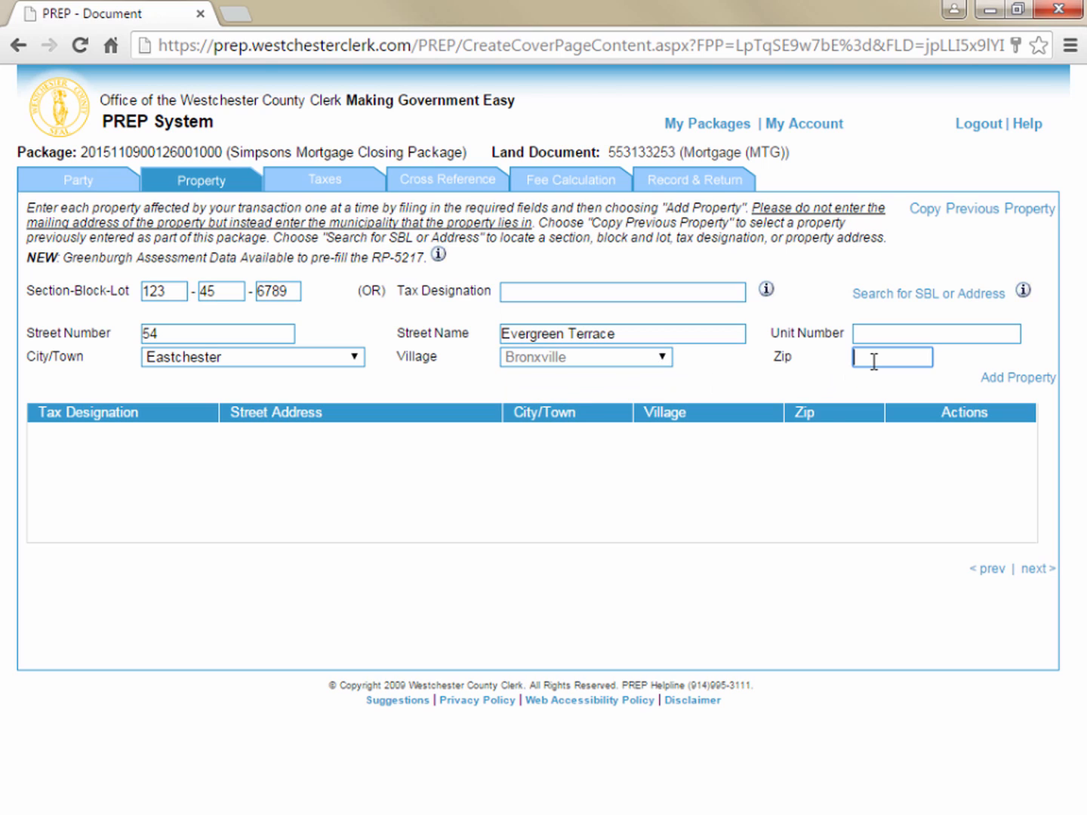
pyautogui.write('10708')
pyautogui.click(1039, 381)
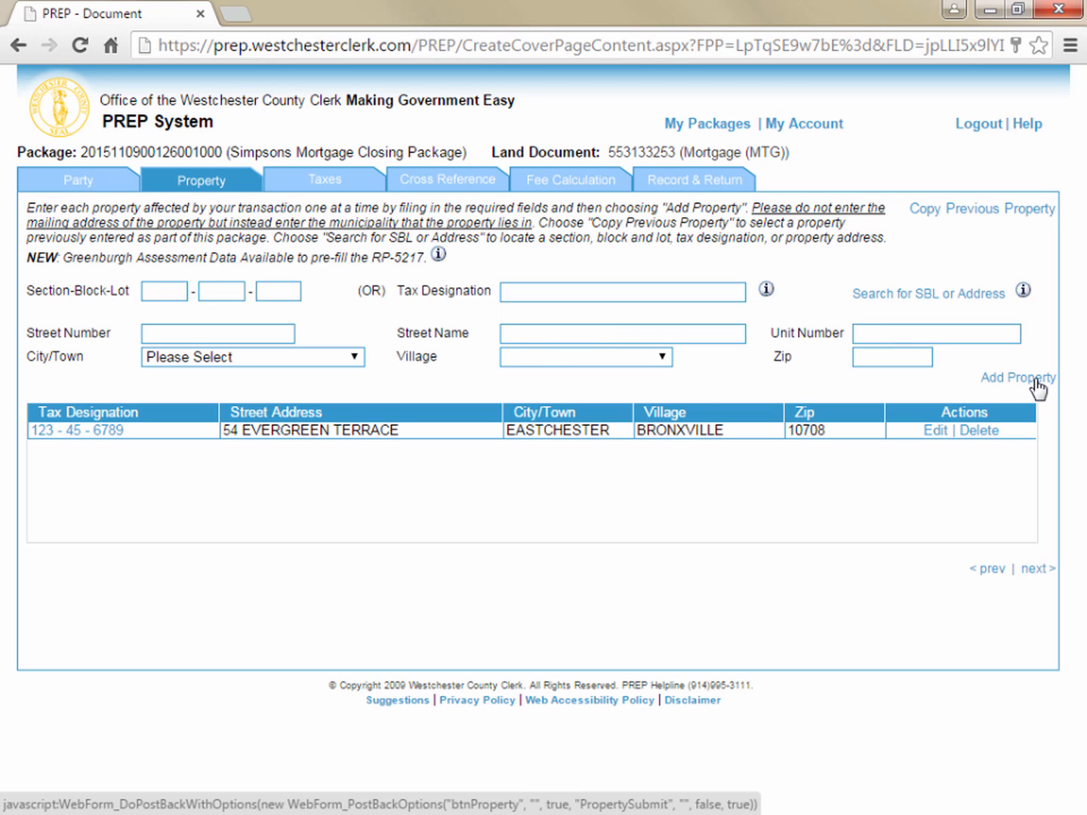
# Edit the listed property to change its lot number to 6790 and update the property
pyautogui.click(936, 432)
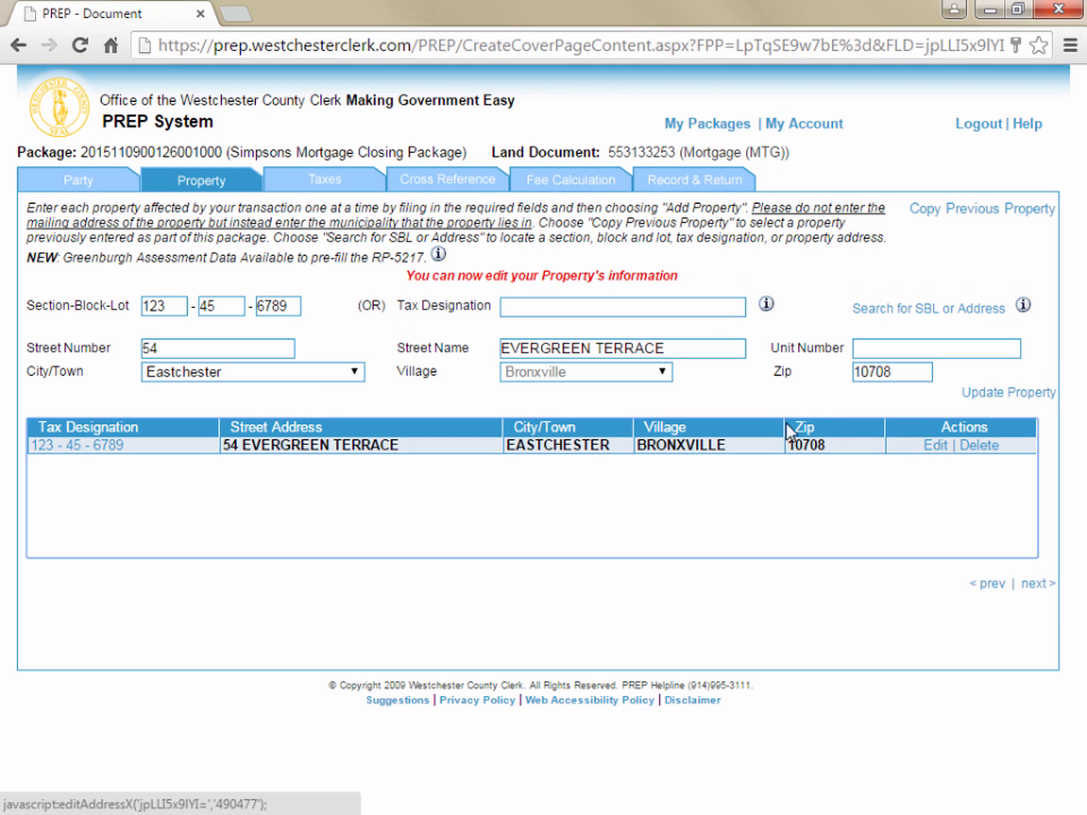
pyautogui.moveTo(273, 306); pyautogui.dragTo(302, 305)
pyautogui.write('9')
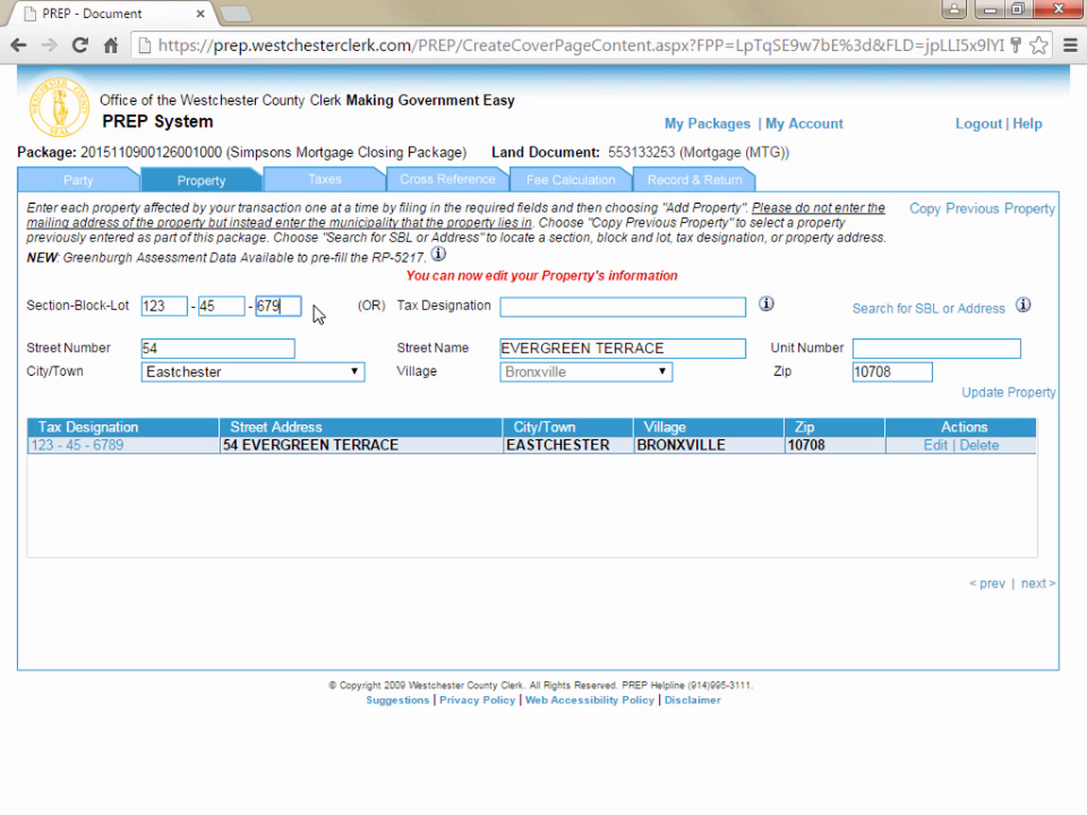
pyautogui.click(998, 399)
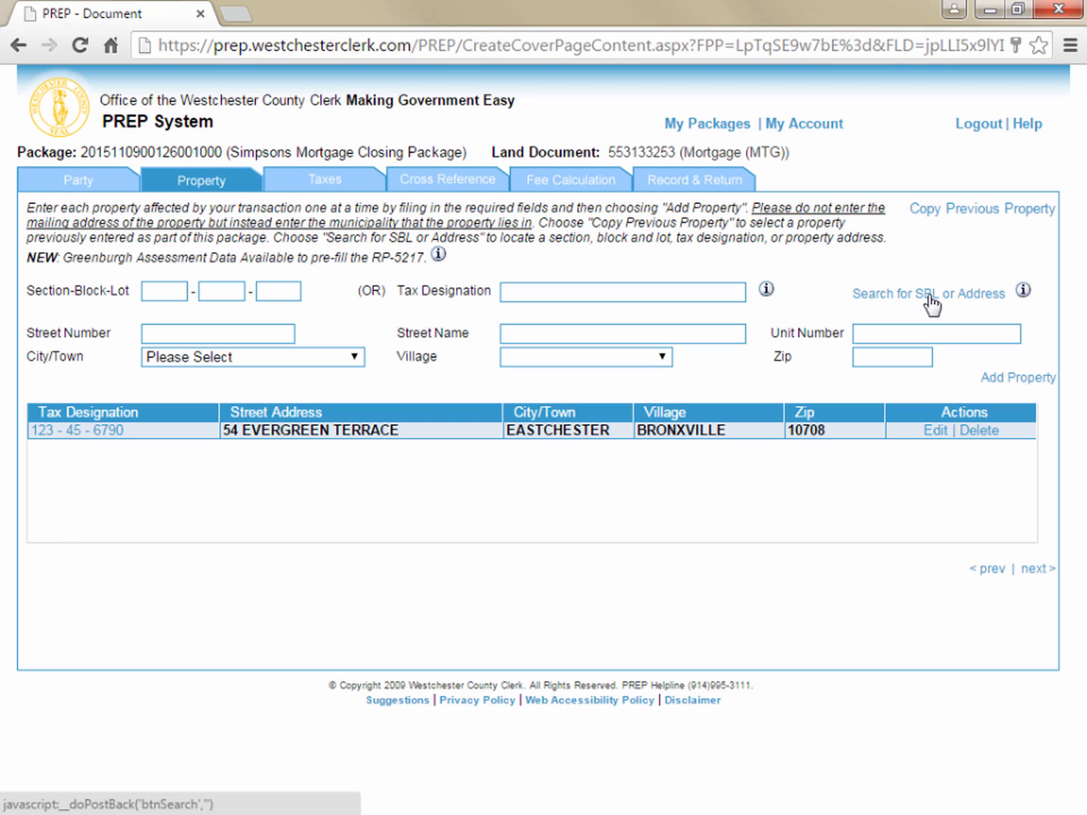
# Copy the previous property's information, change the copy's lot number to 6791, and add it as another property
pyautogui.click(961, 219)
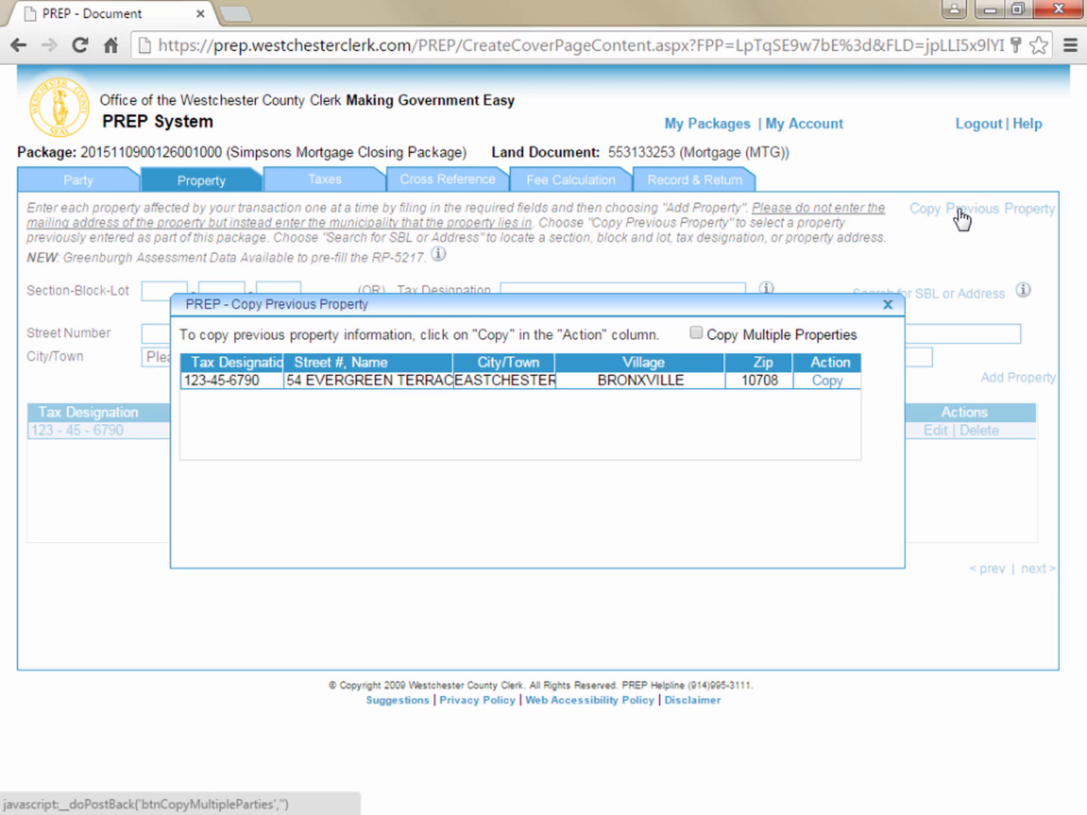
pyautogui.click(825, 384)
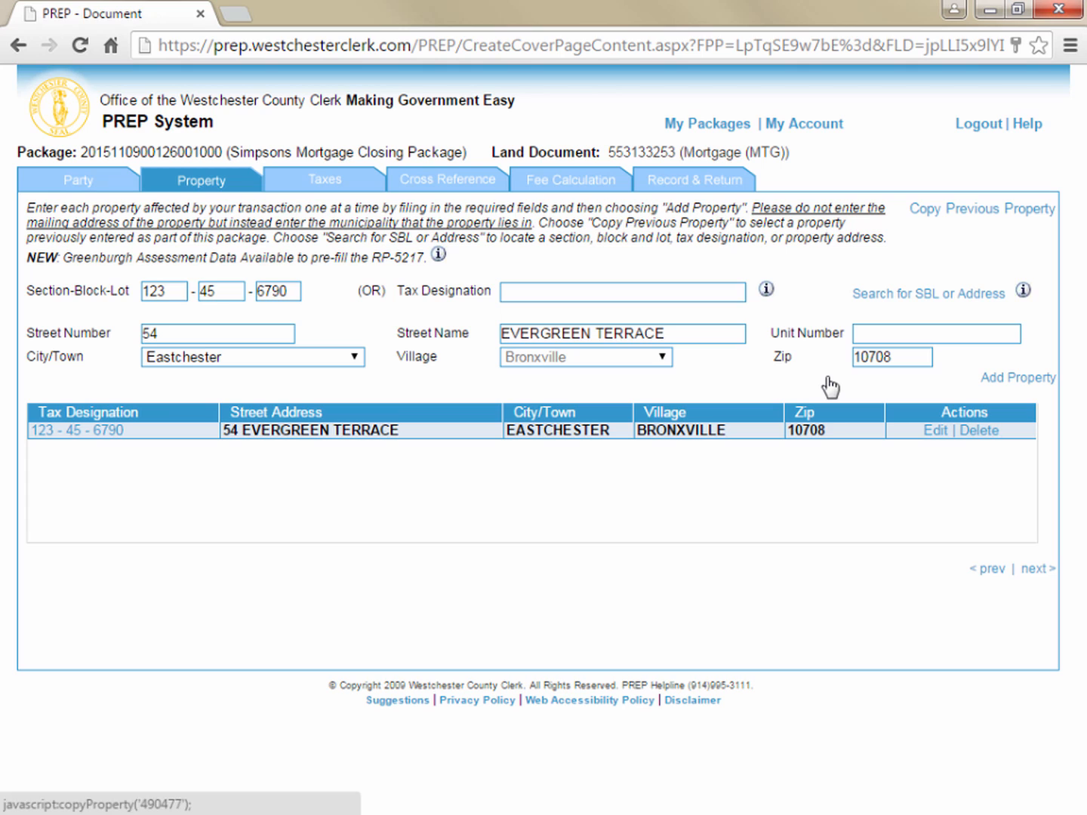
pyautogui.click(288, 292)
pyautogui.press('BackSpace')
pyautogui.write('1')
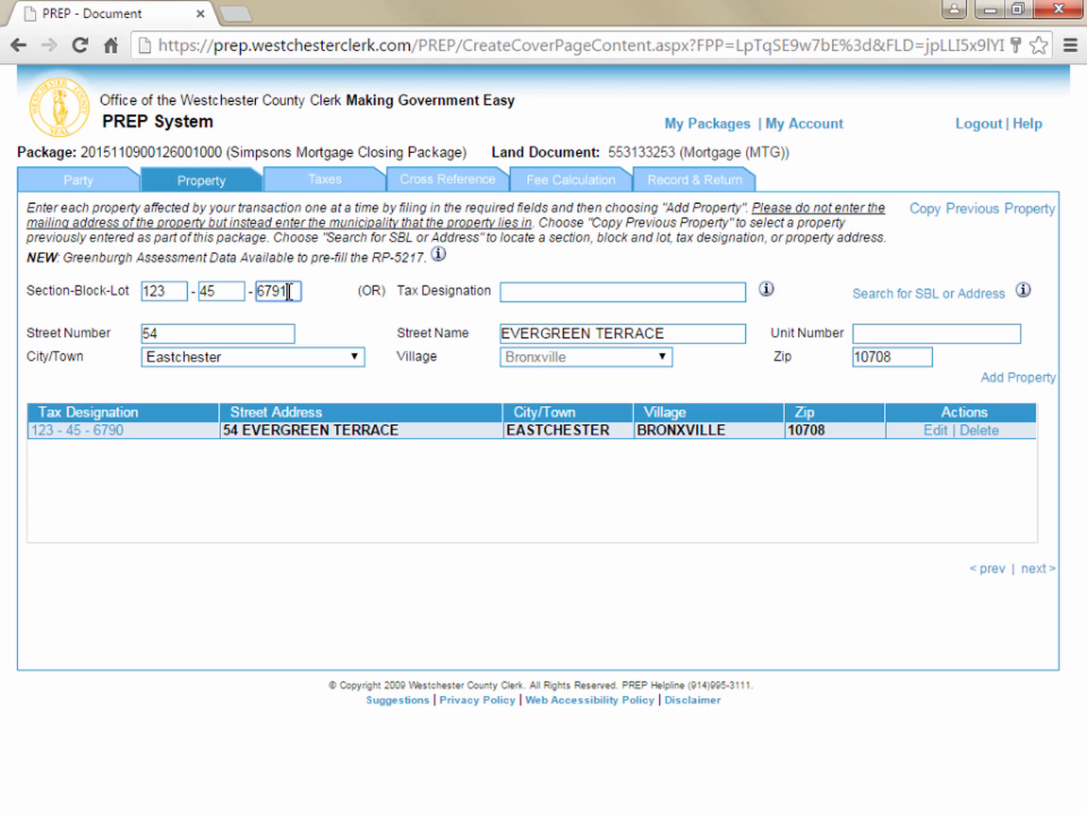
pyautogui.click(1014, 379)
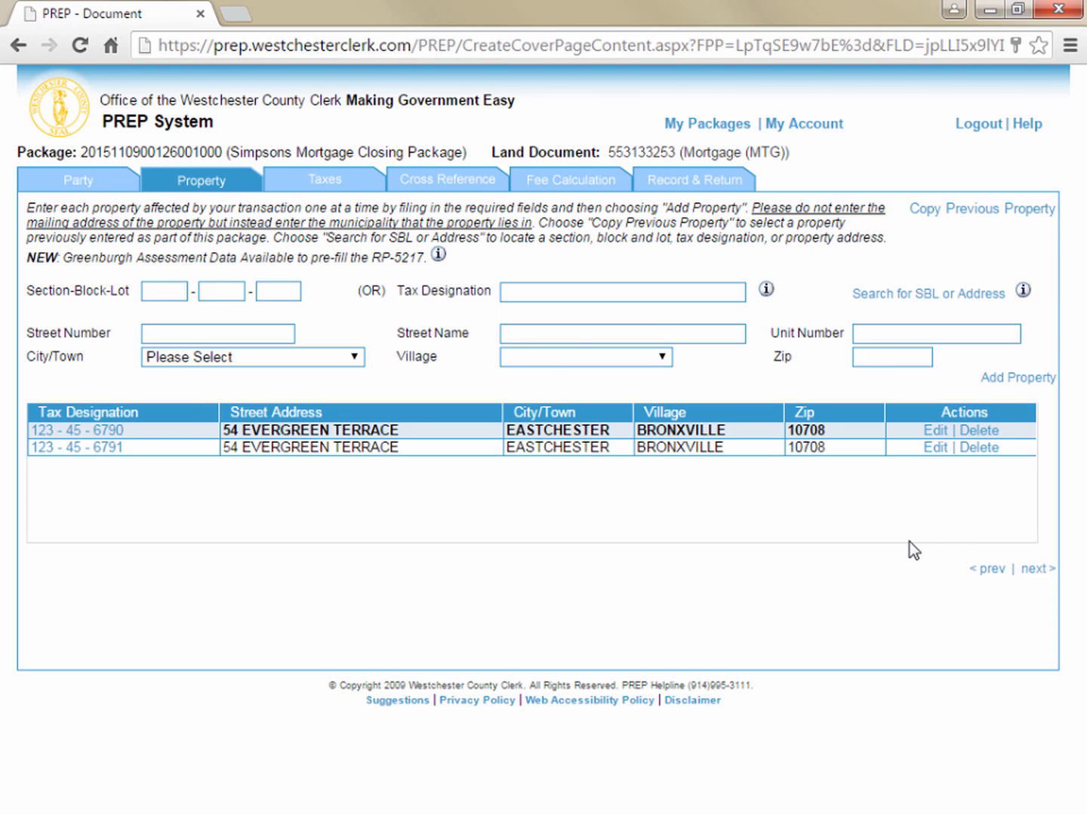
# Proceed to the taxes section and enter a taxable mortgage of $500,000.00 with mortgage date 1/1/2015
pyautogui.click(1035, 570)
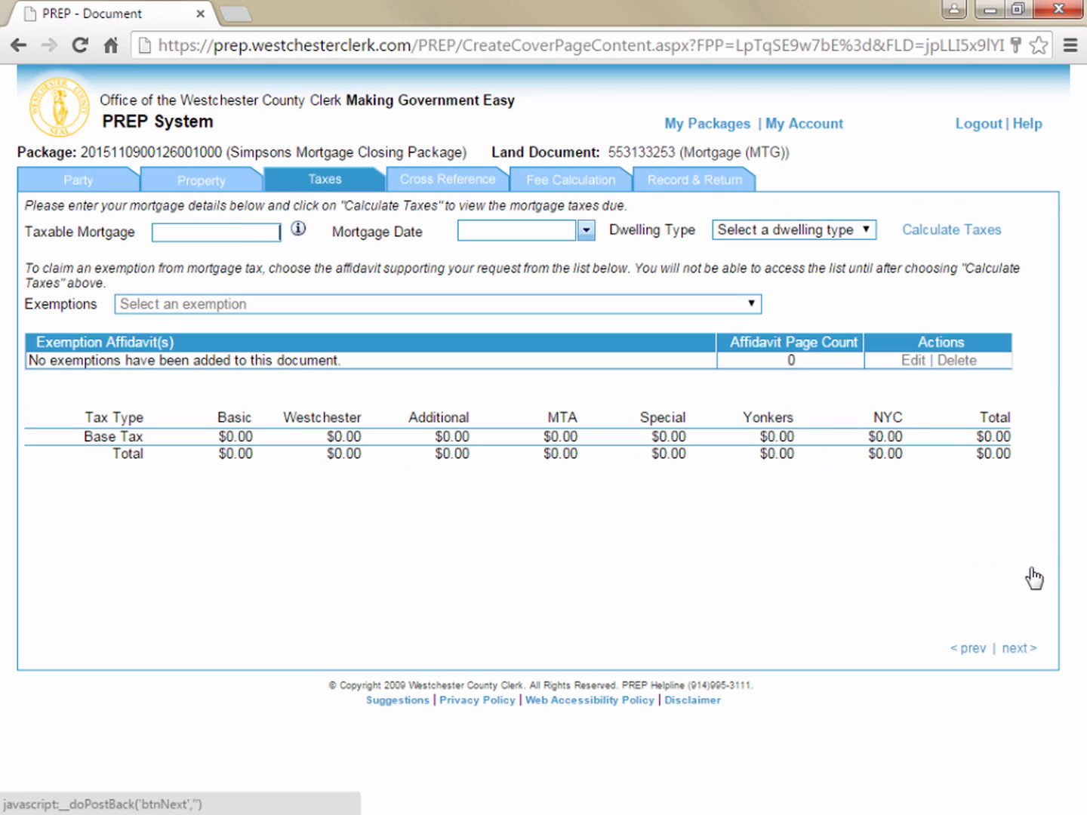
pyautogui.click(248, 235)
pyautogui.write('500')
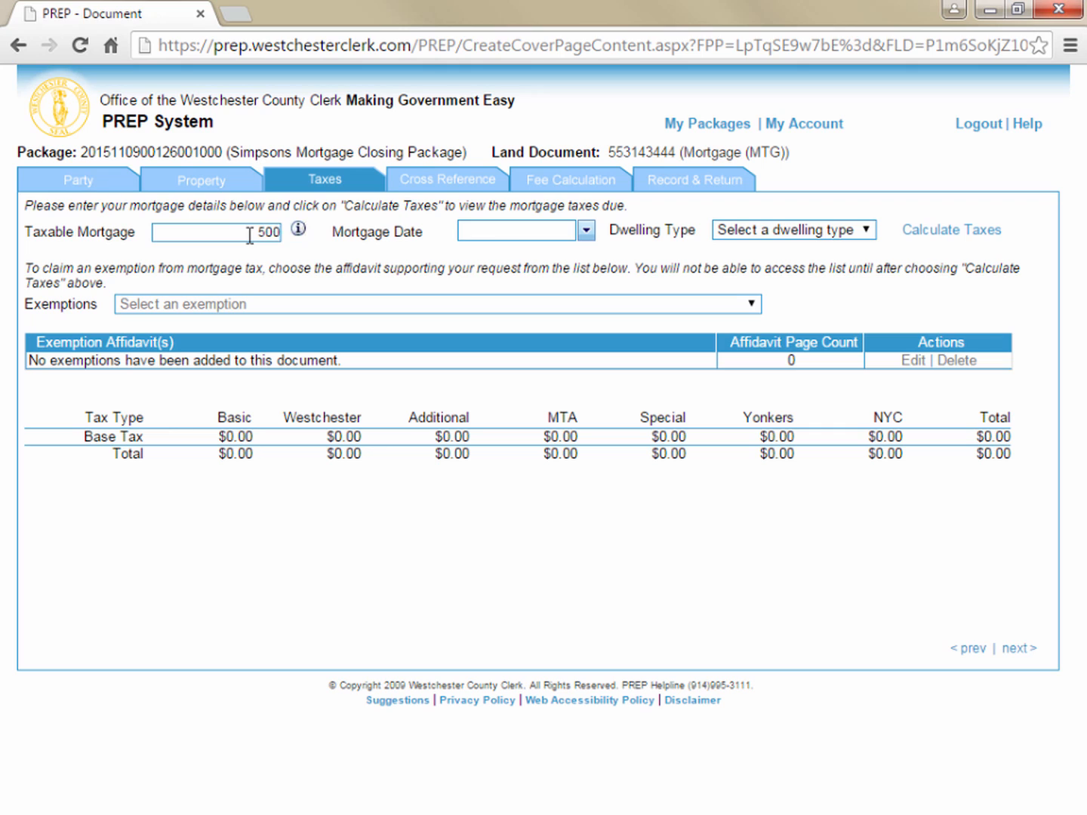
pyautogui.write('000')
pyautogui.press('Tab')
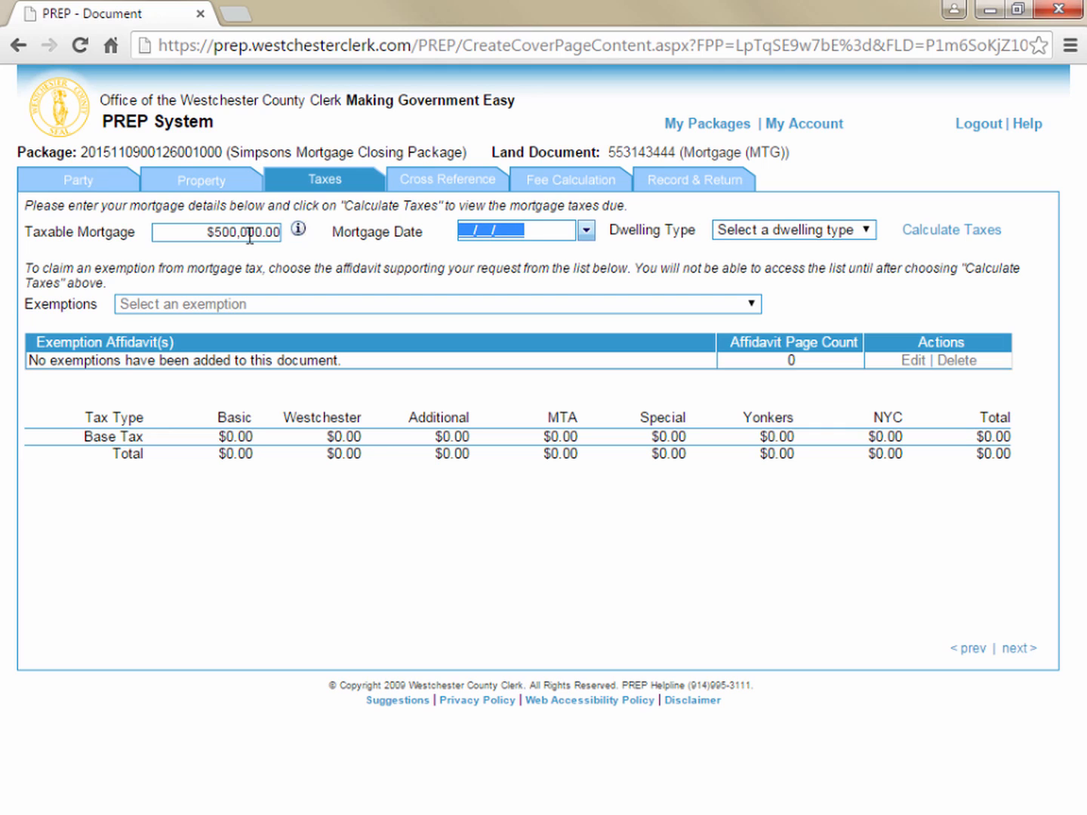
pyautogui.write('01/01/')
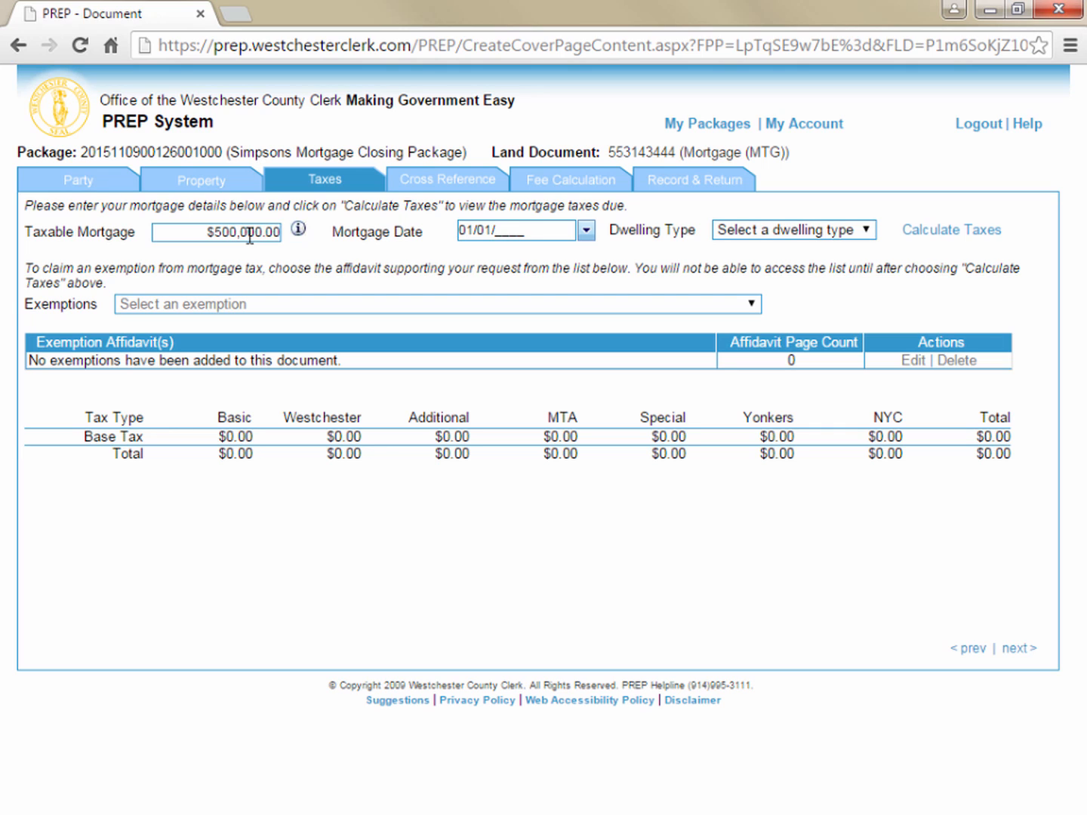
pyautogui.write('2015')
pyautogui.press('Tab')
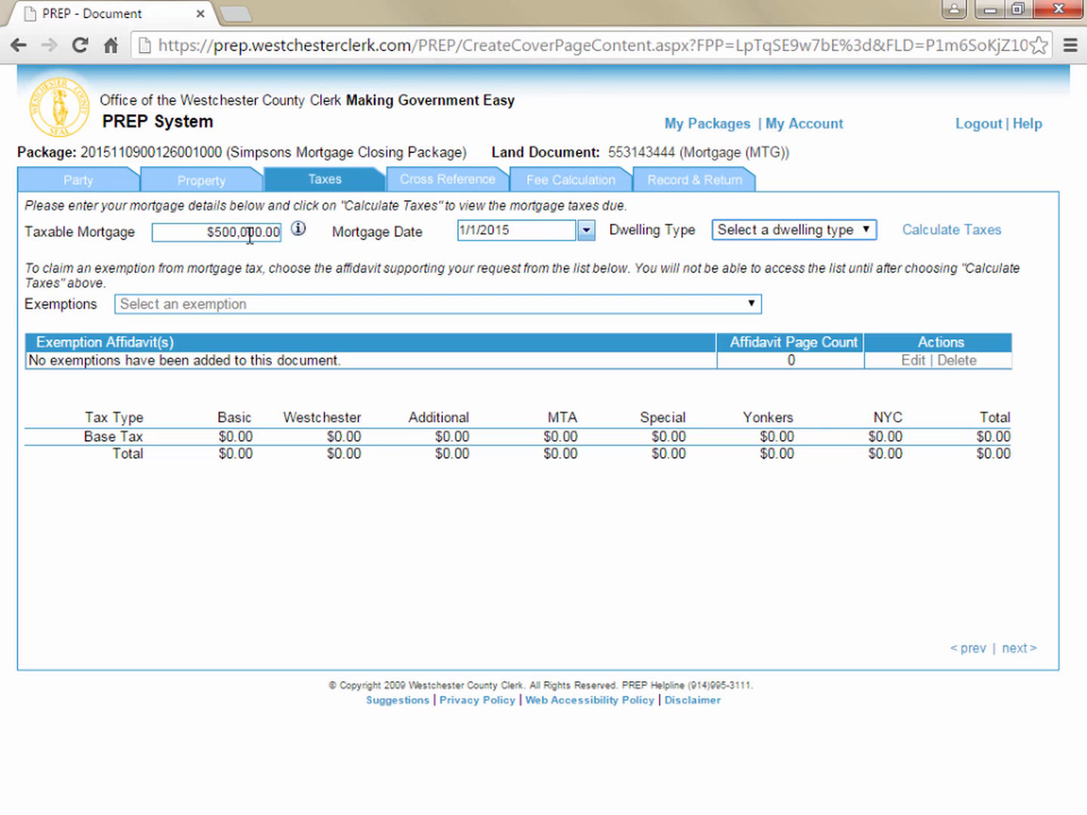
# Set the dwelling type to 1-2 Family and calculate the mortgage taxes
pyautogui.click(867, 233)
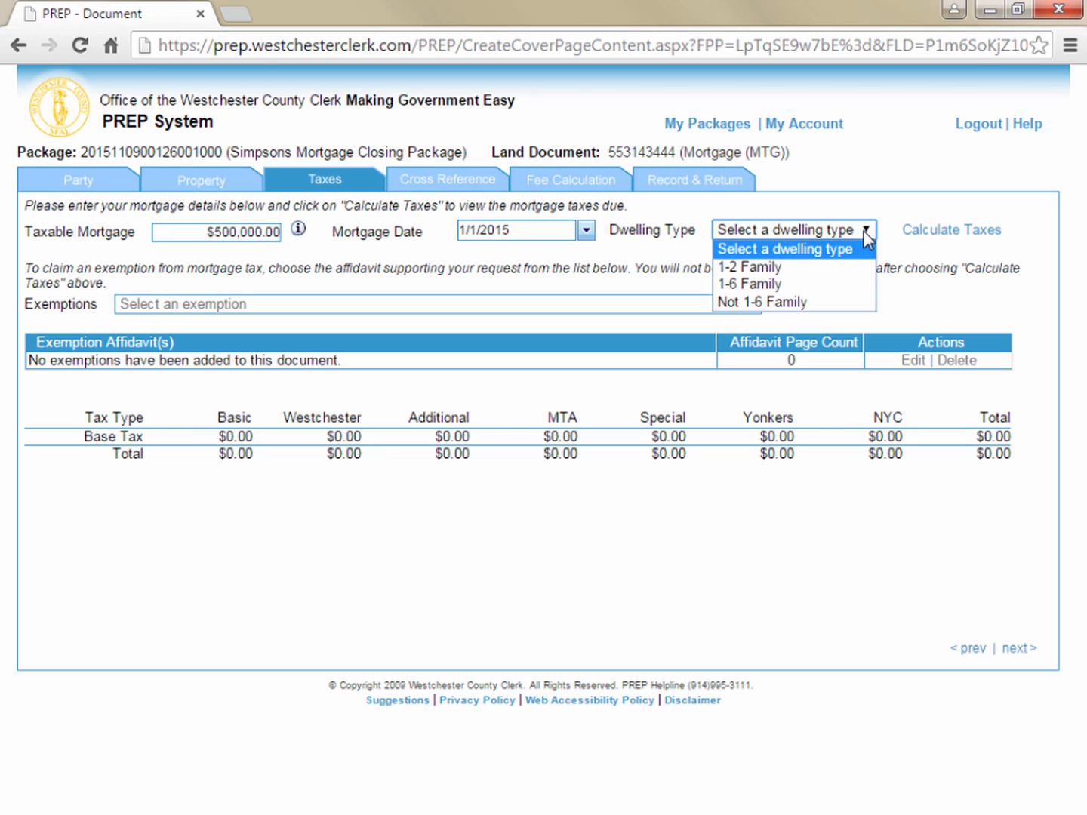
pyautogui.click(819, 266)
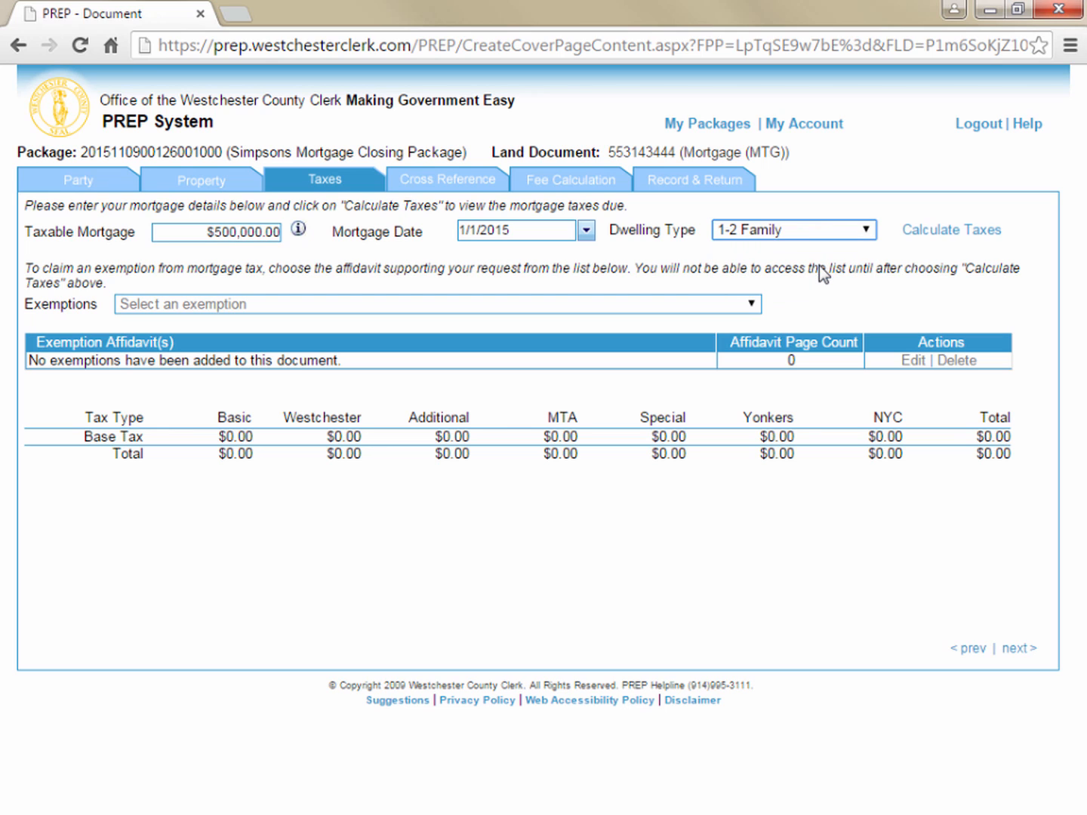
pyautogui.click(932, 233)
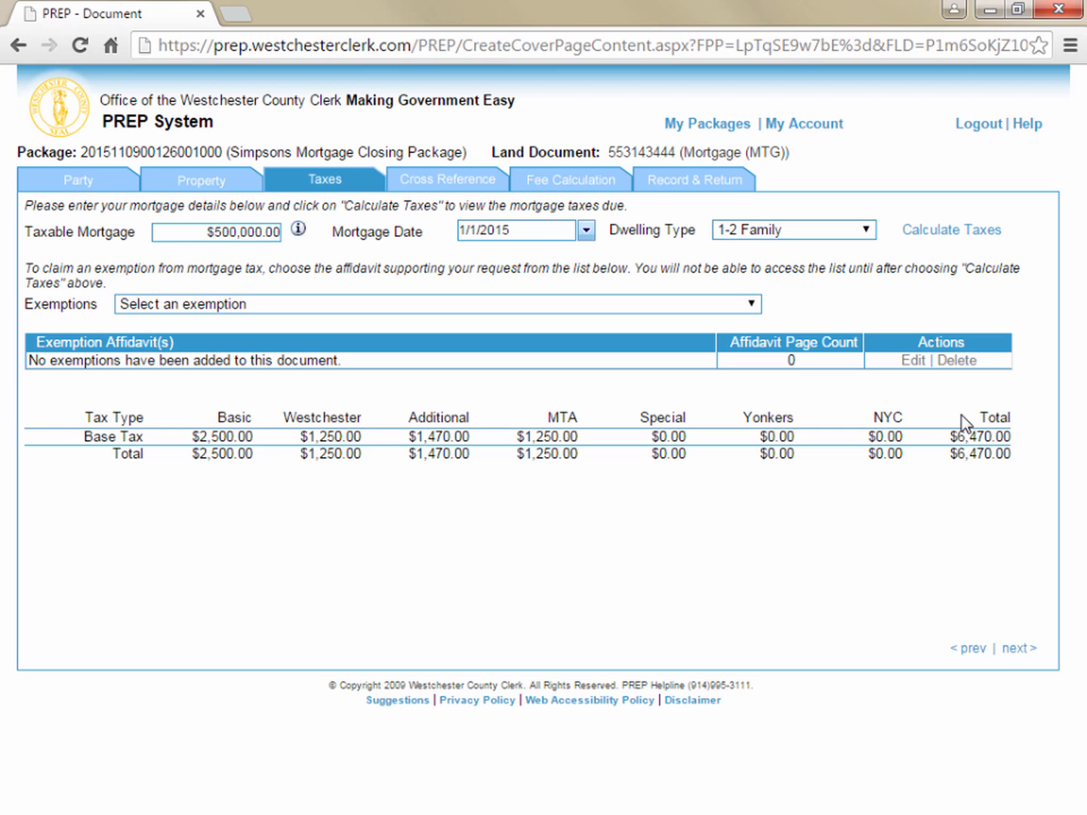
# Add the 253 Affidavit for Natural Person, Fed Credit Union or Non-Profit exemption with page count 1, and delete it again
pyautogui.click(751, 306)
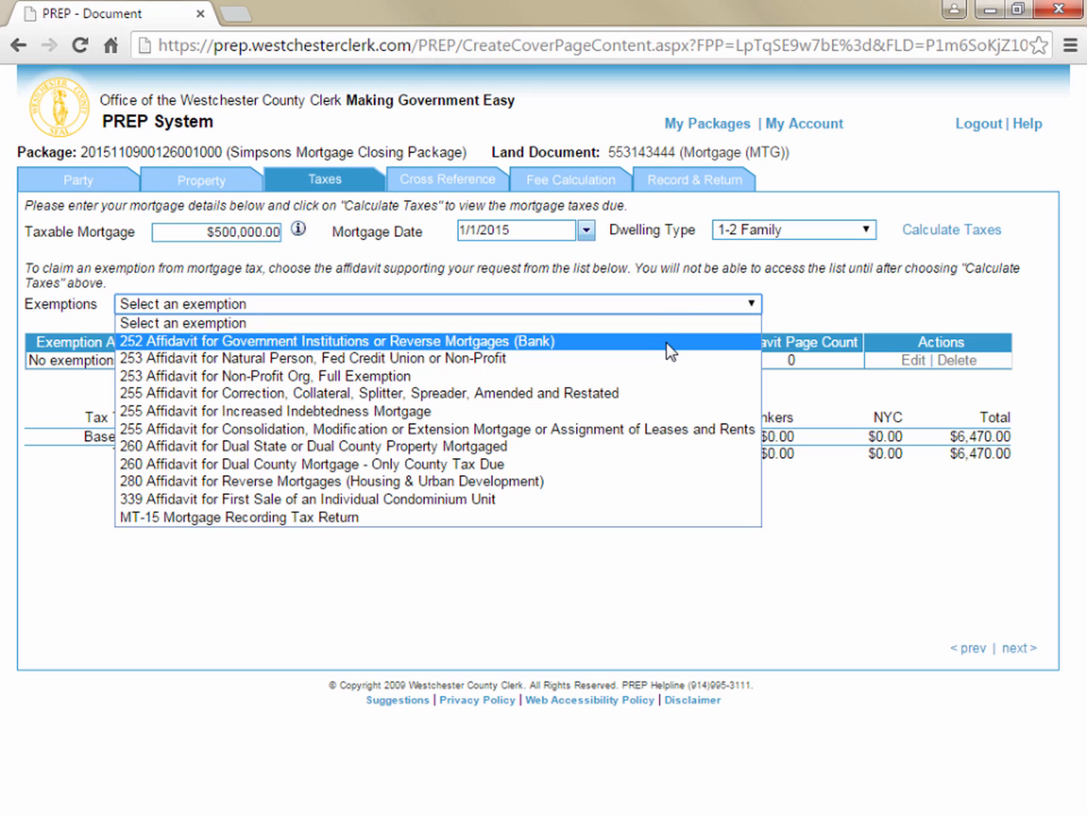
pyautogui.click(424, 360)
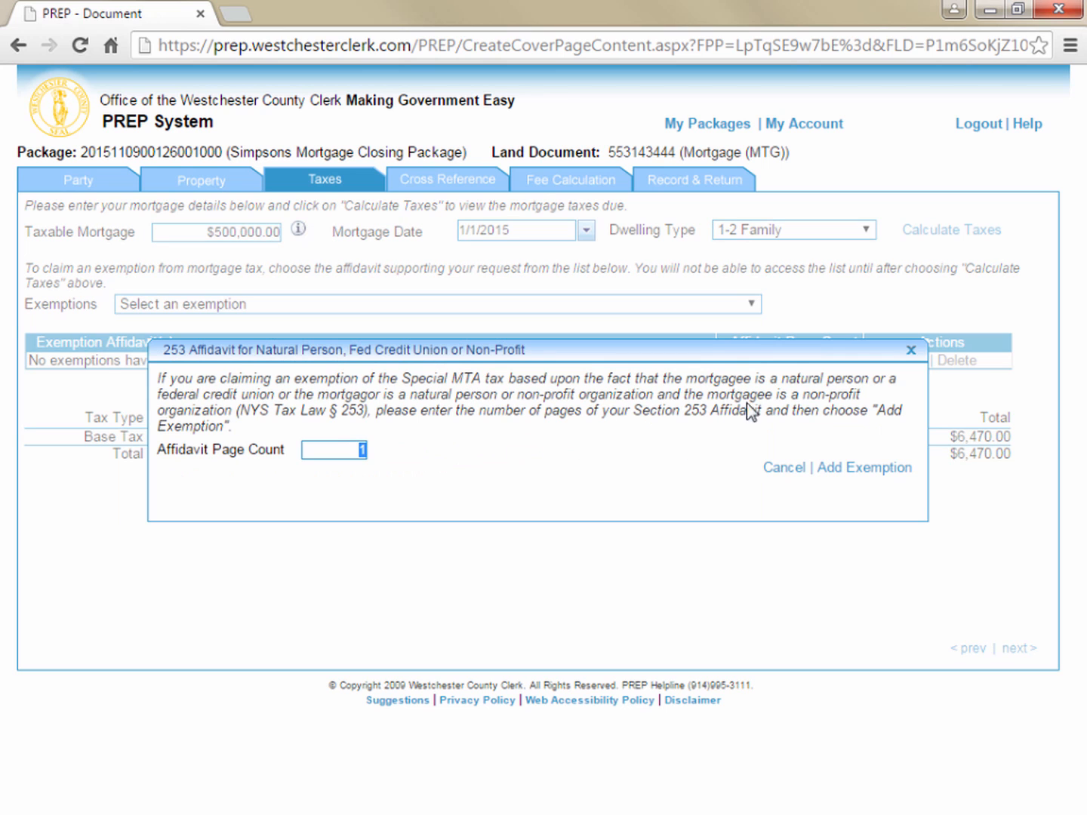
pyautogui.click(868, 468)
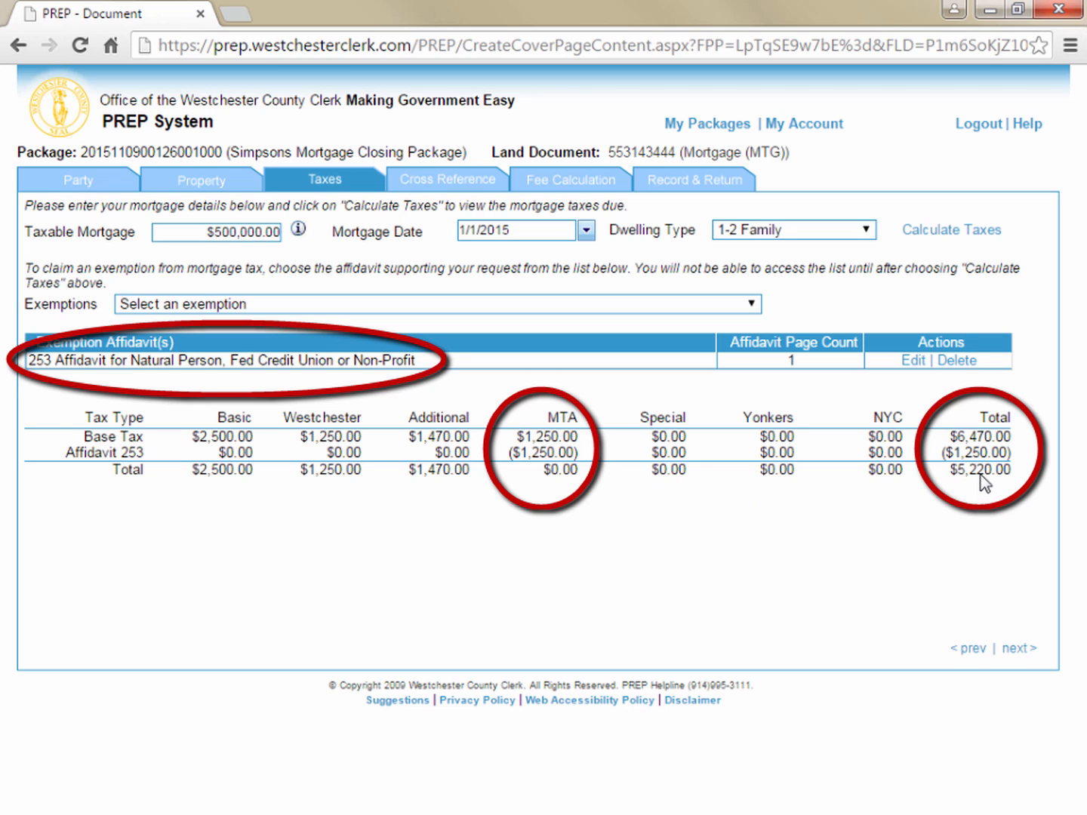
pyautogui.click(956, 361)
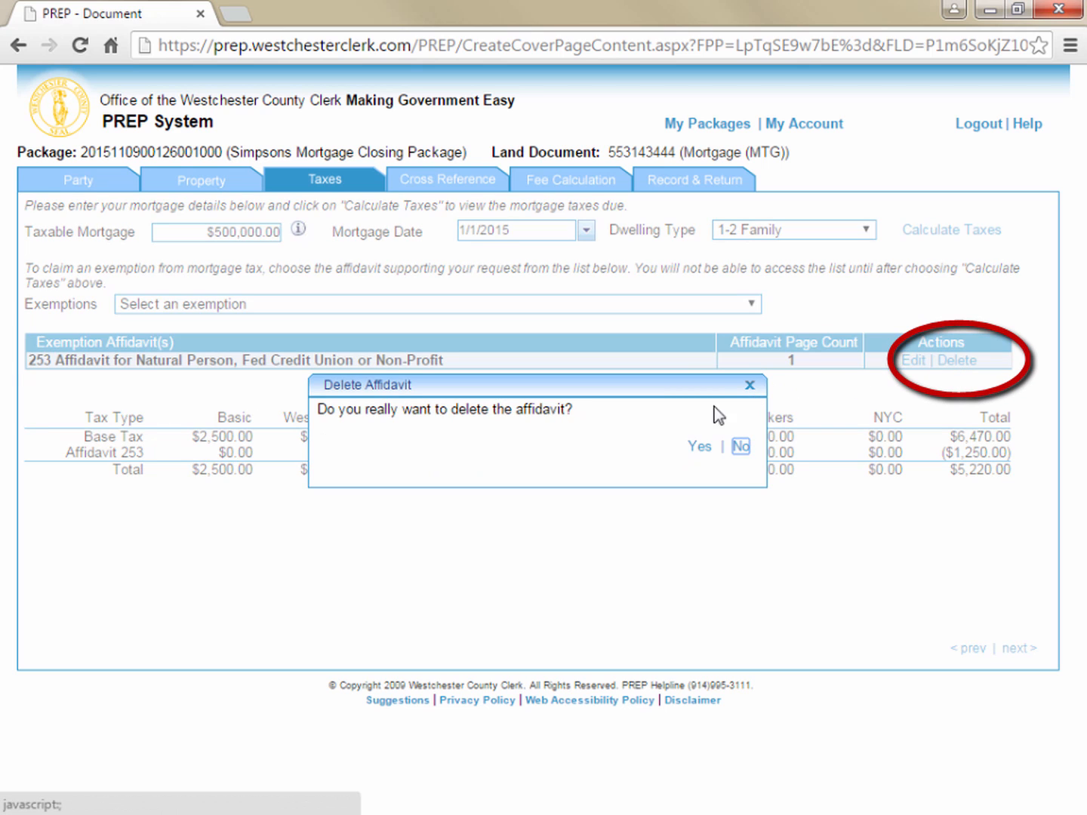
pyautogui.click(698, 448)
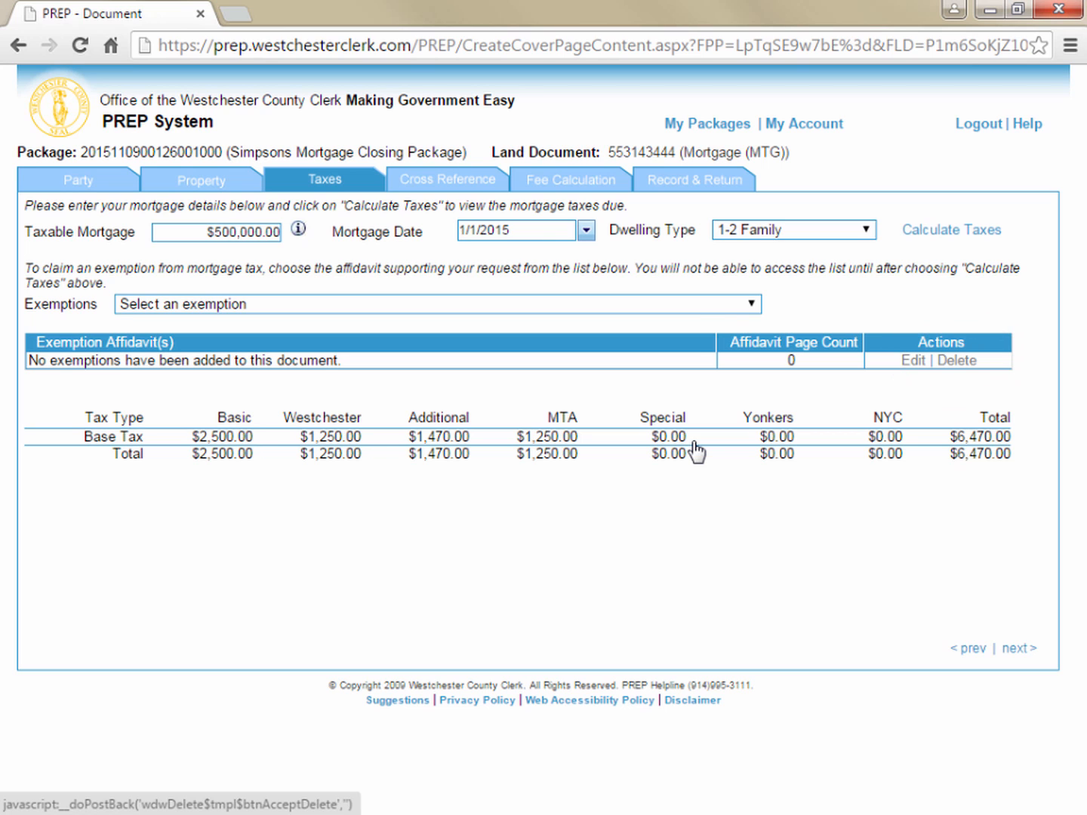
# Add the 253 Affidavit for Non-Profit Org, Full Exemption with page count 1, and delete it again
pyautogui.click(743, 304)
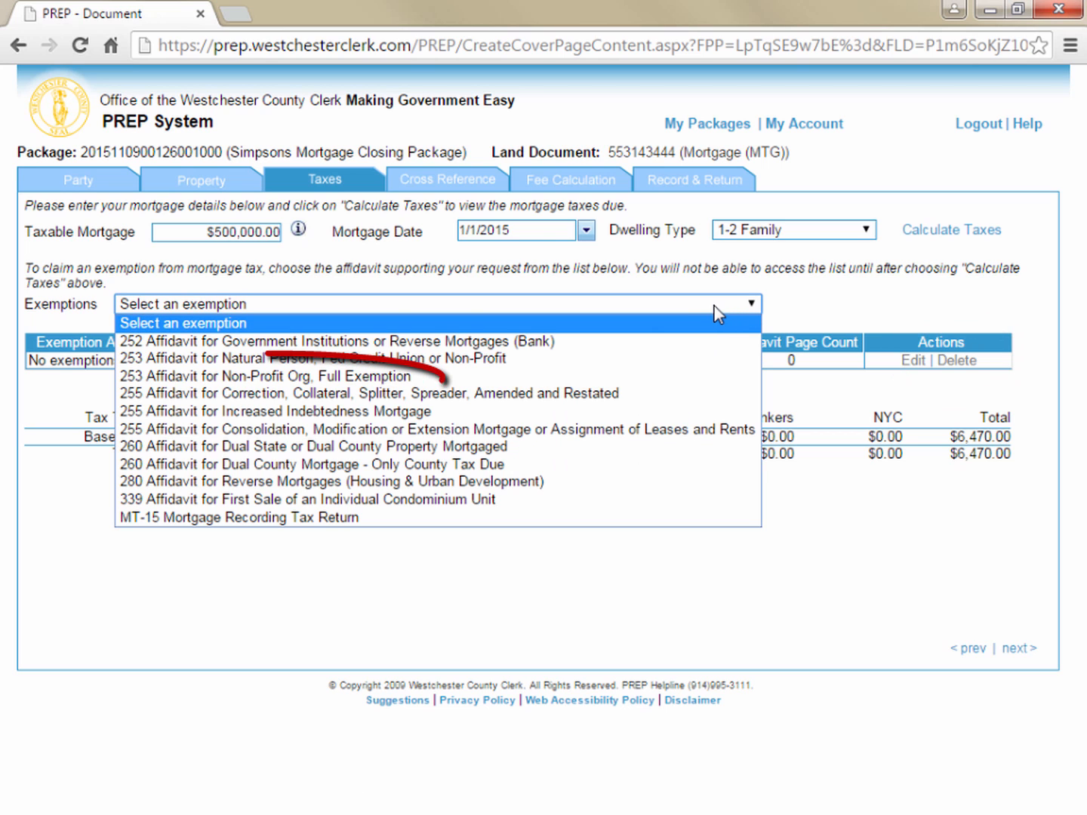
pyautogui.click(580, 376)
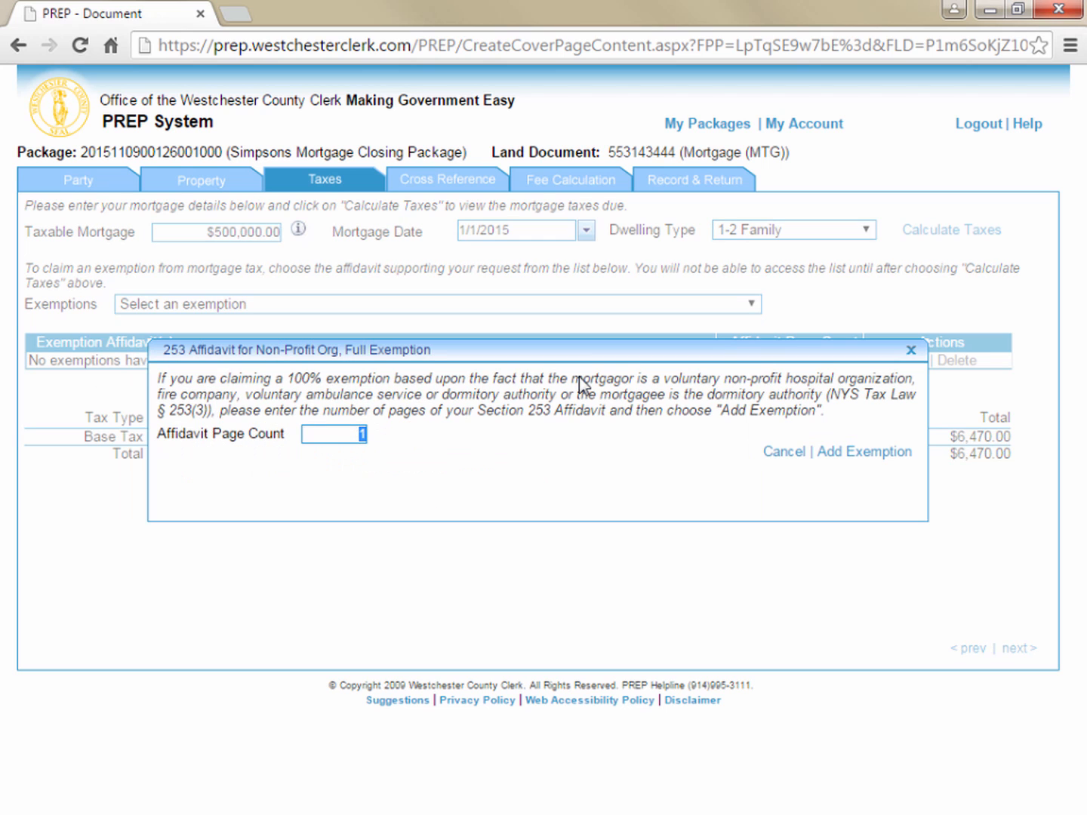
pyautogui.click(859, 452)
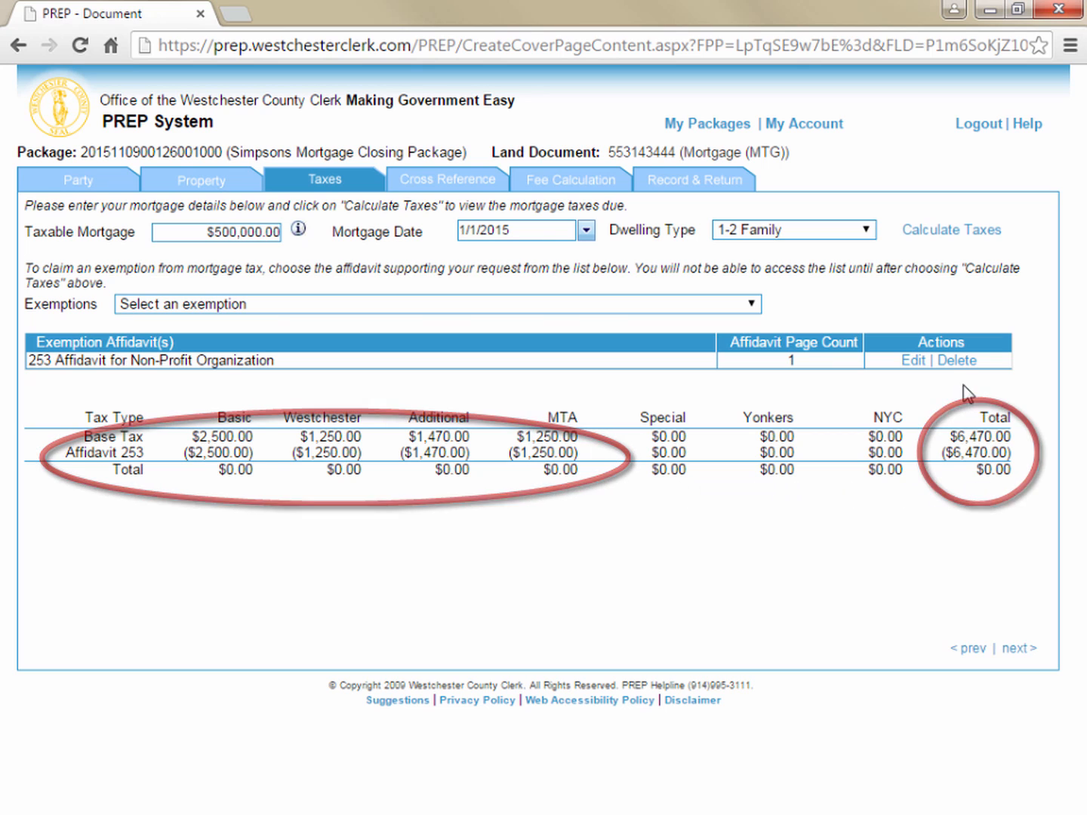
pyautogui.click(959, 362)
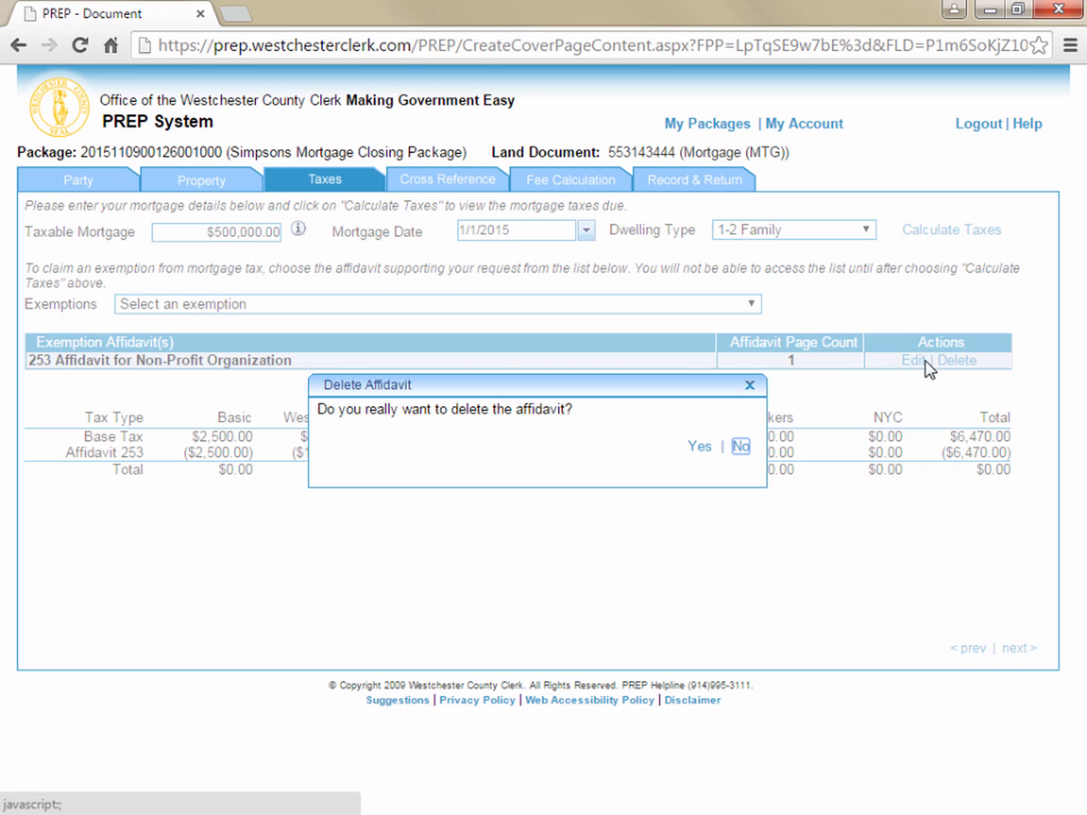
pyautogui.click(700, 447)
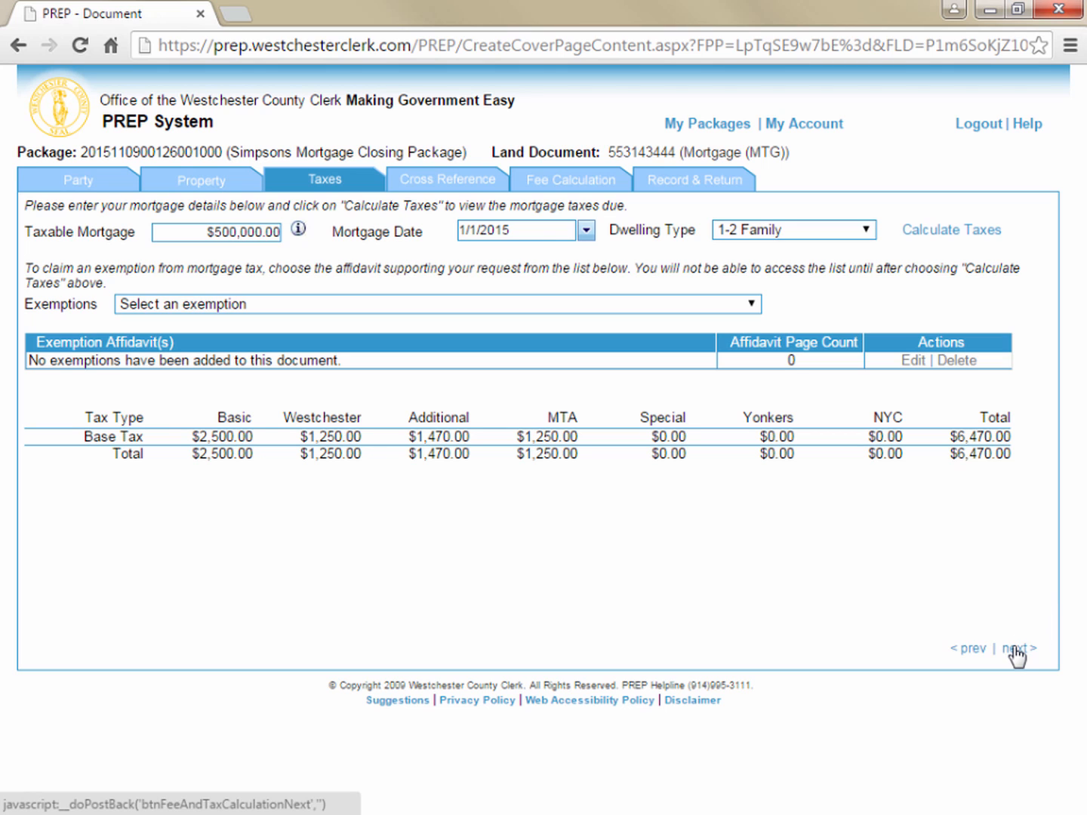
# Proceed from the taxes through the cross-reference section to the fee calculation, leaving all cross-reference fields blank
pyautogui.click(1015, 649)
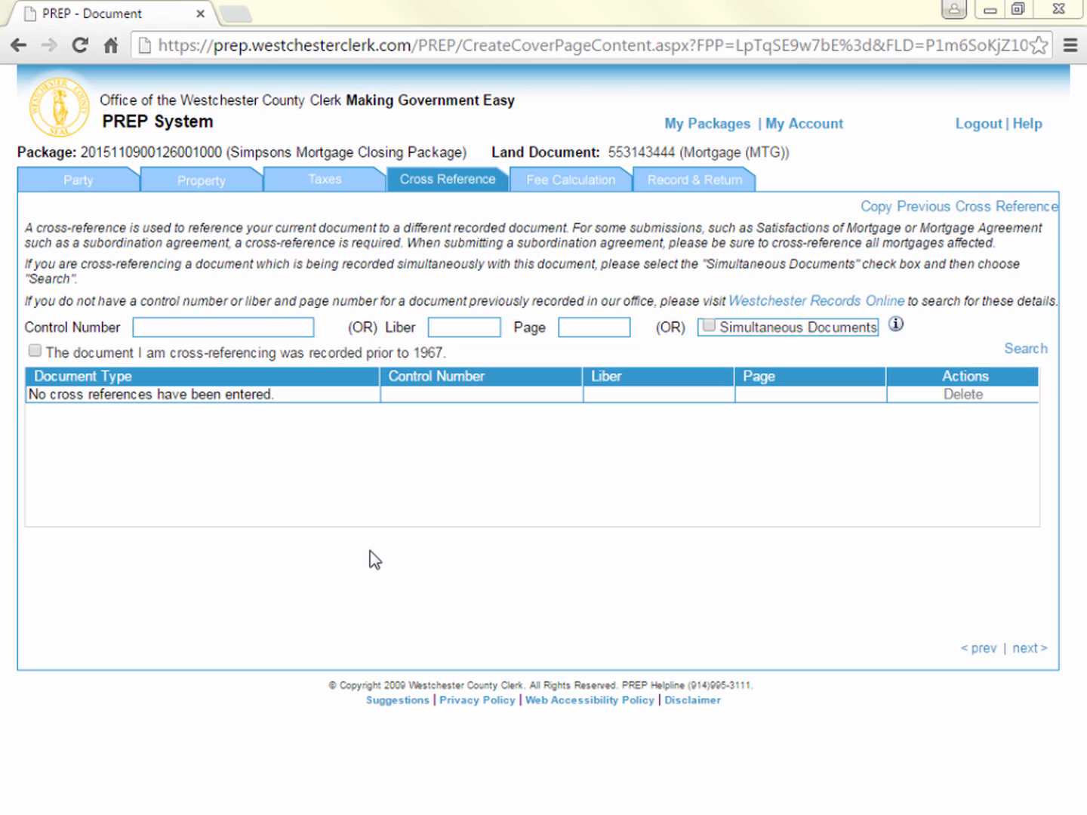
pyautogui.click(249, 330)
pyautogui.click(452, 329)
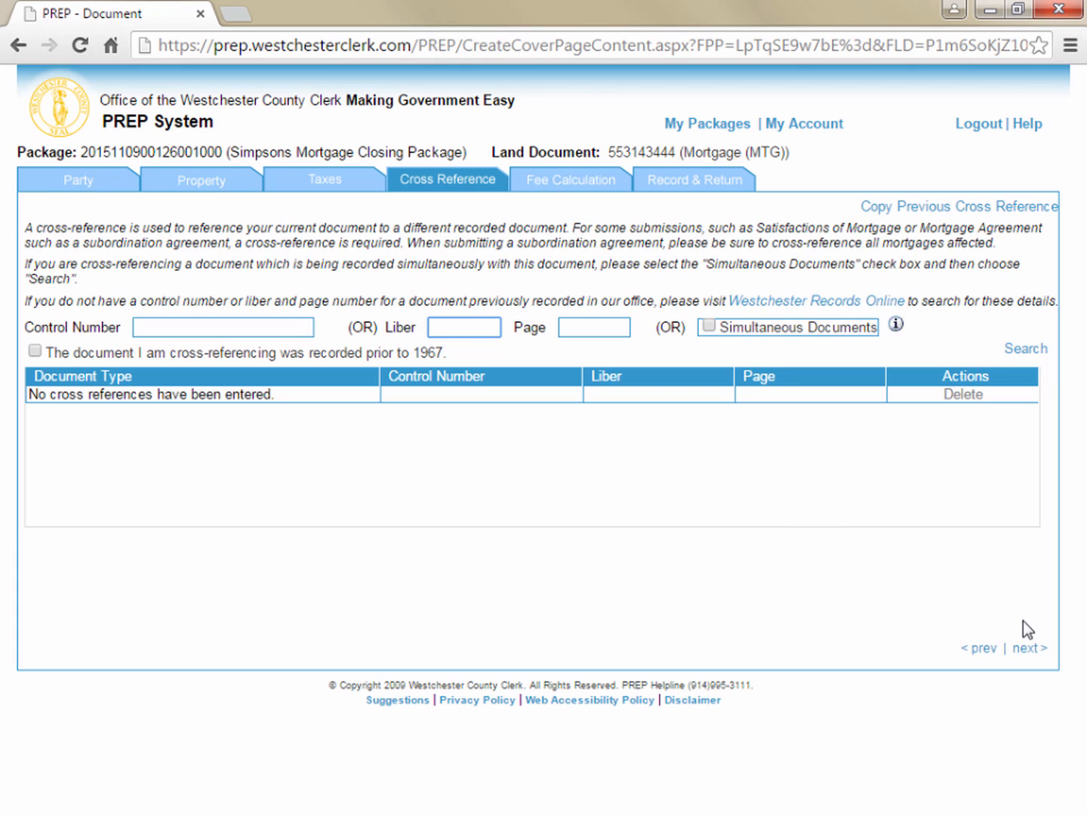
pyautogui.click(1027, 651)
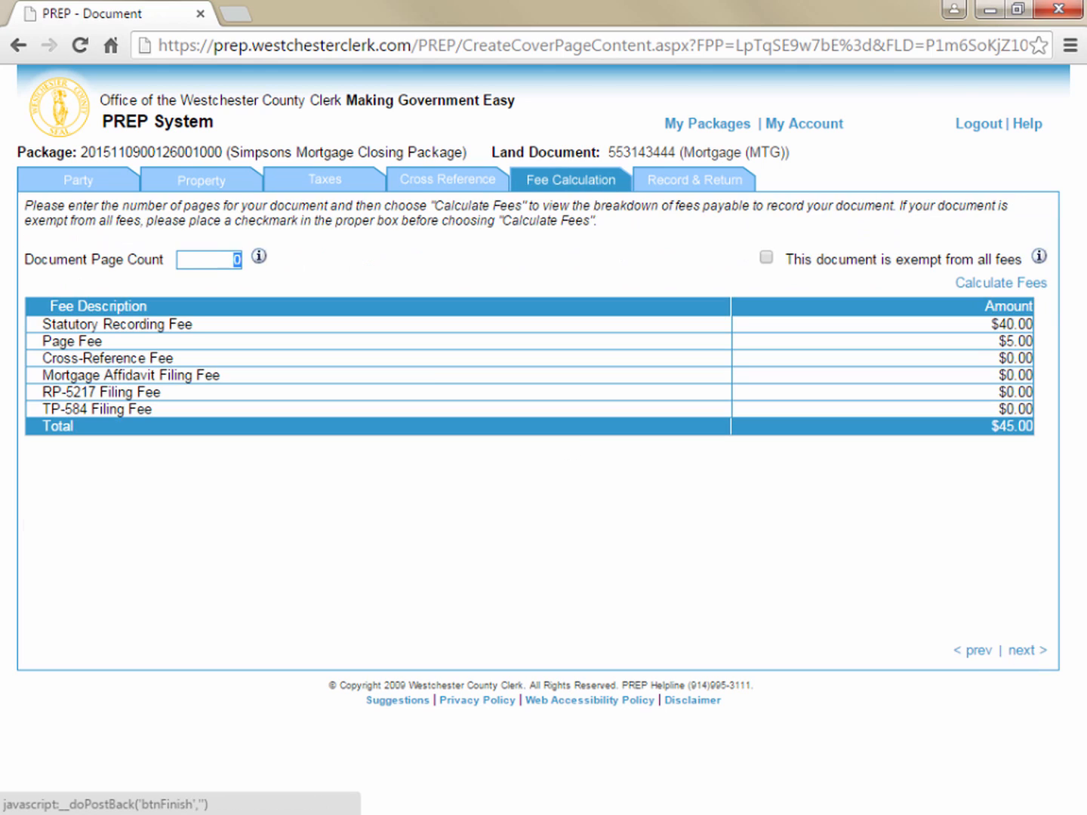
# Set the document page count to 15, calculate the fees, and proceed to the Record & Return section
pyautogui.click(214, 258)
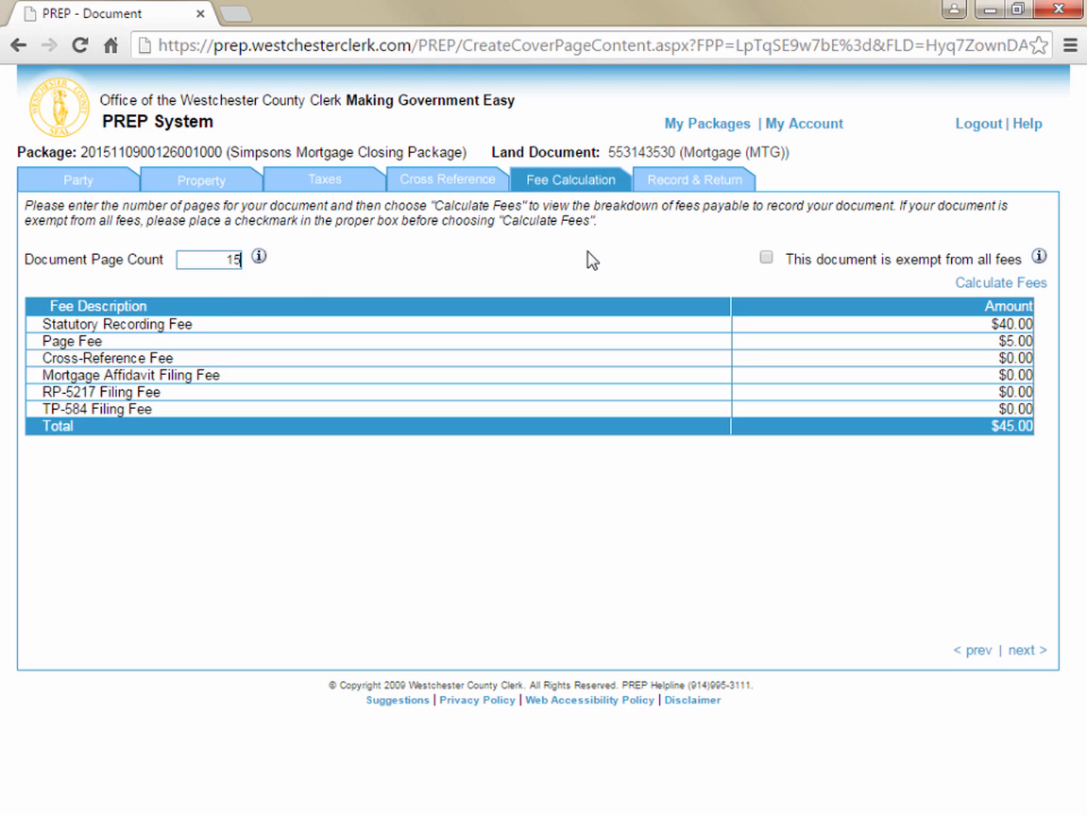
pyautogui.click(1014, 283)
pyautogui.click(1028, 653)
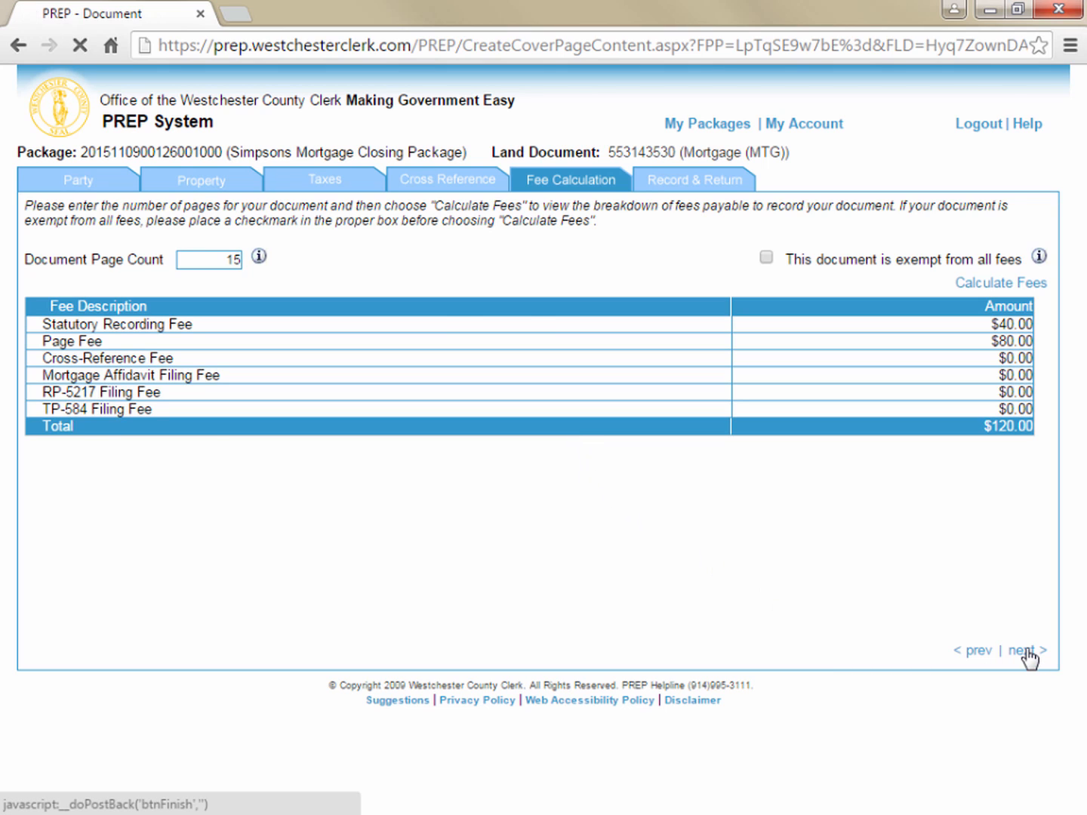
pyautogui.click(1029, 654)
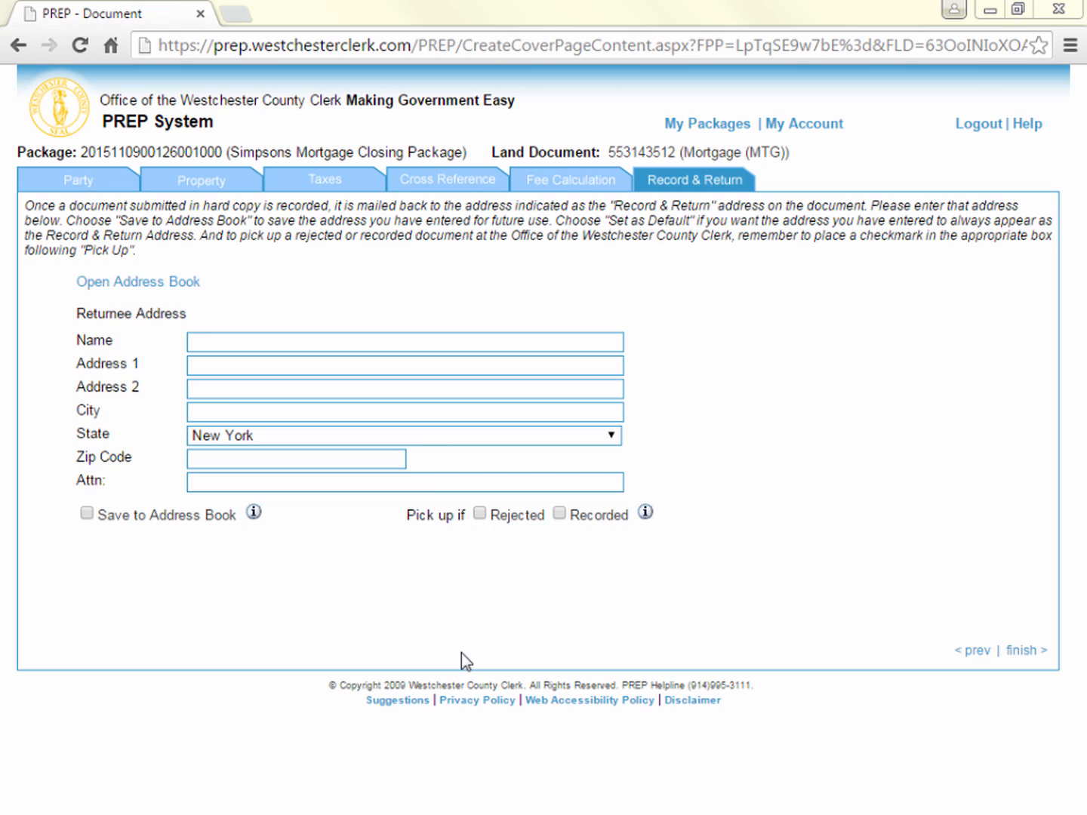
# Set Generic Title Company as the default return address in the address book and select it as the returnee address
pyautogui.click(369, 347)
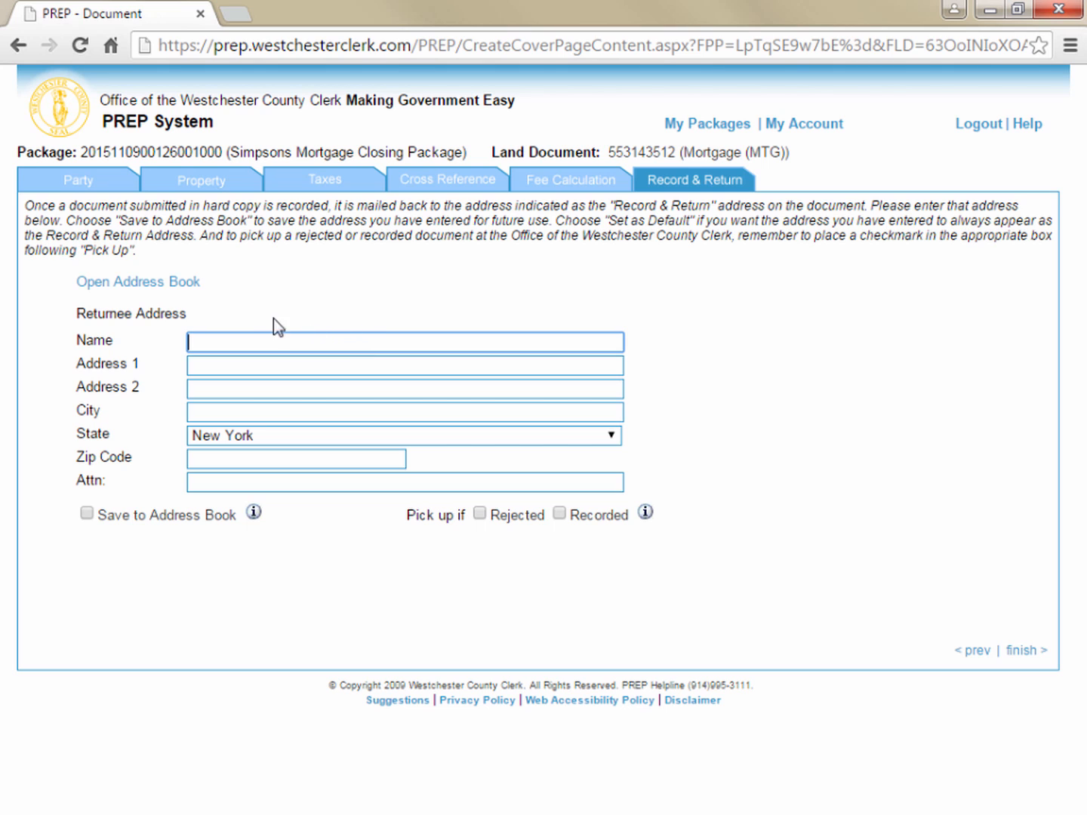
pyautogui.click(174, 283)
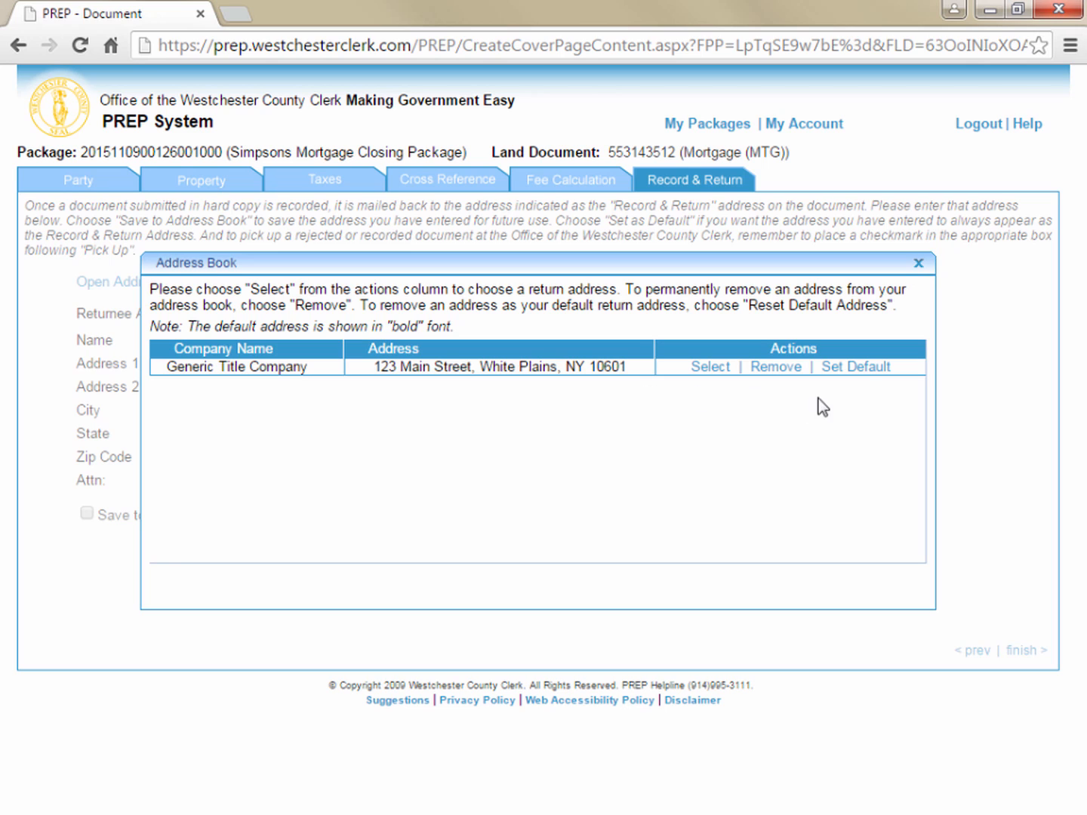
pyautogui.click(859, 370)
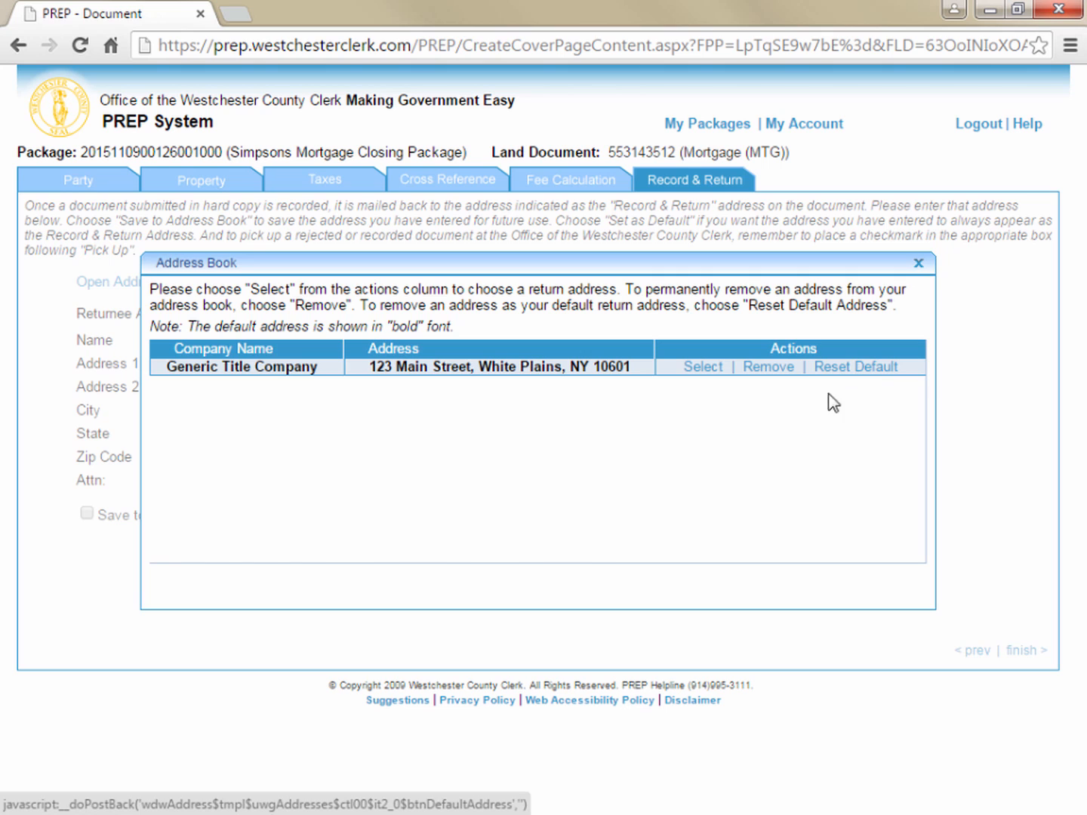
pyautogui.click(703, 368)
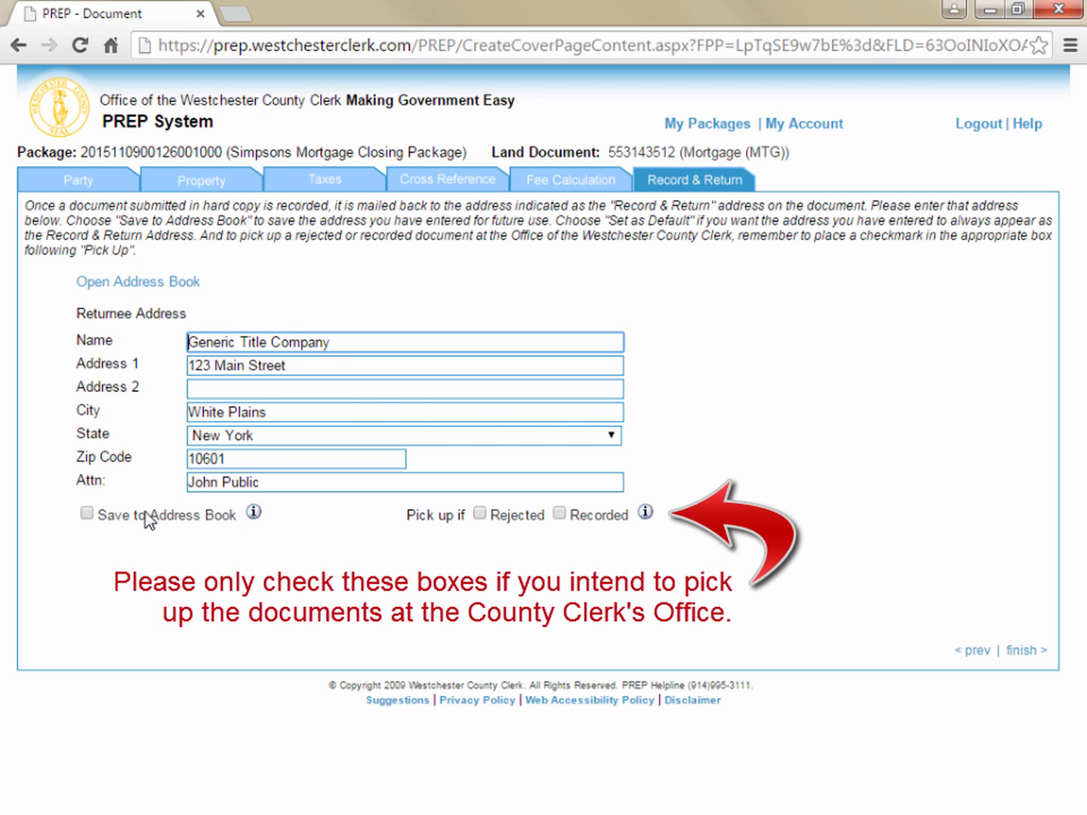
# Toggle the Save to Address Book option for the returnee address and finish the mortgage cover page without choosing a pick-up option
pyautogui.click(86, 514)
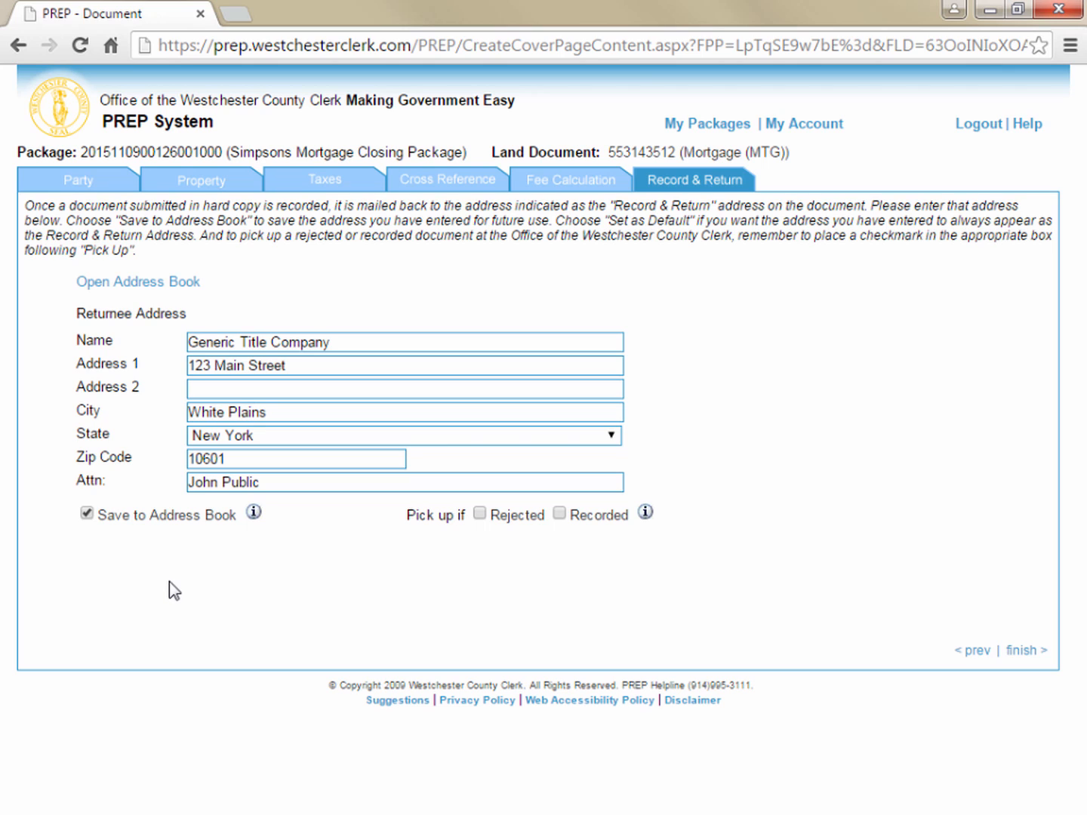
pyautogui.click(88, 514)
pyautogui.click(1011, 653)
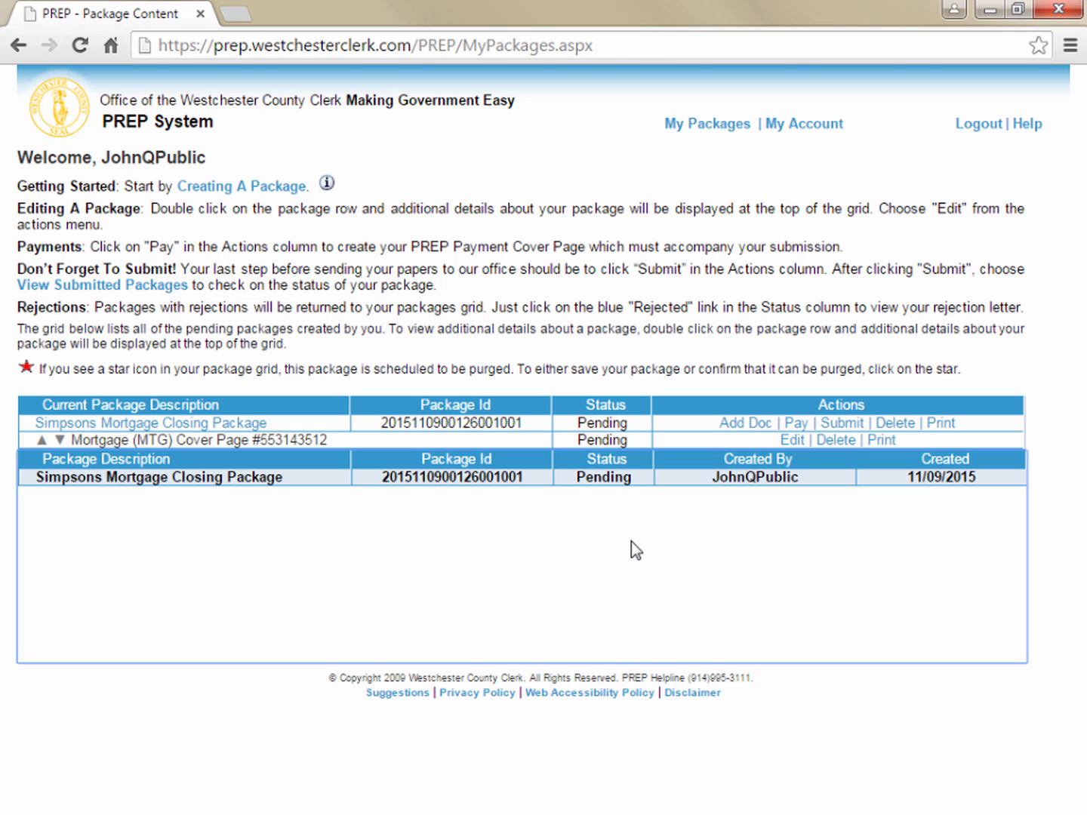
# Open the package's payment page and add a Fees payment by Check, Attorney Escrow or IOLA, with check number 12345
pyautogui.click(799, 432)
pyautogui.click(589, 421)
pyautogui.click(520, 459)
pyautogui.click(377, 422)
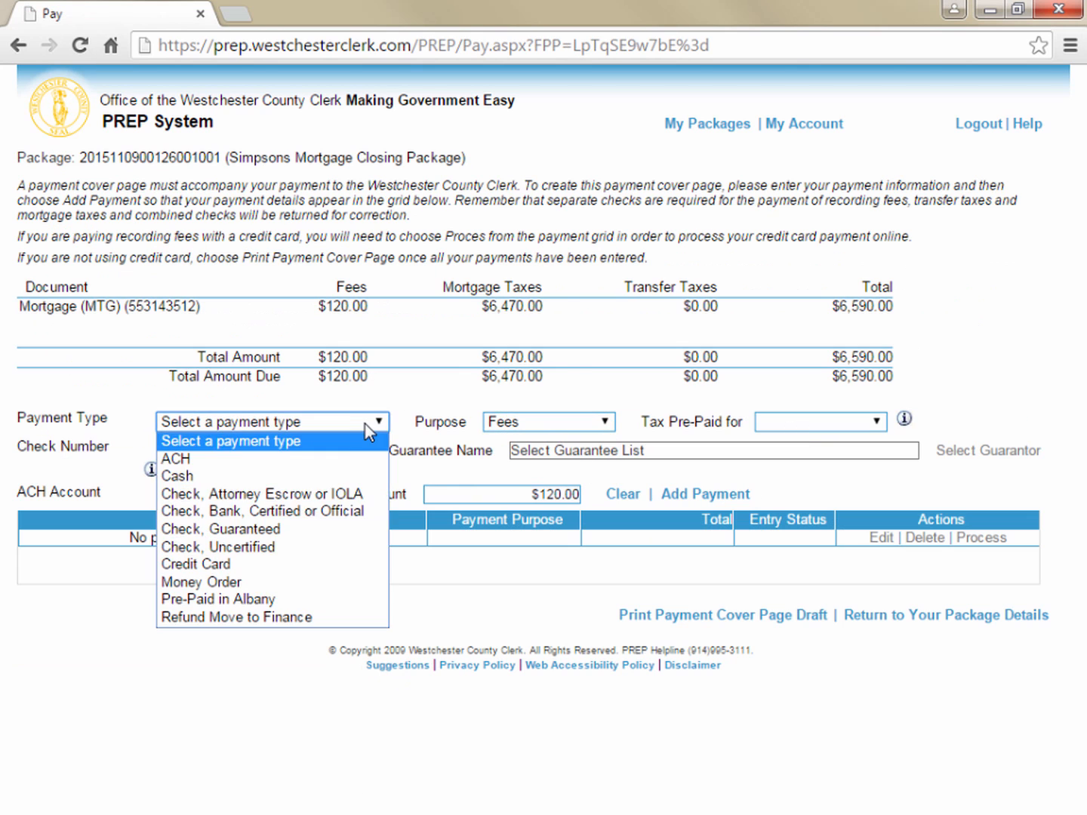
pyautogui.click(227, 493)
pyautogui.click(313, 449)
pyautogui.write('12345')
pyautogui.click(706, 493)
# Add a Mortgage Taxes payment by Check, Attorney Escrow or IOLA, with check number 12346, and return to the package details
pyautogui.click(376, 421)
pyautogui.click(226, 492)
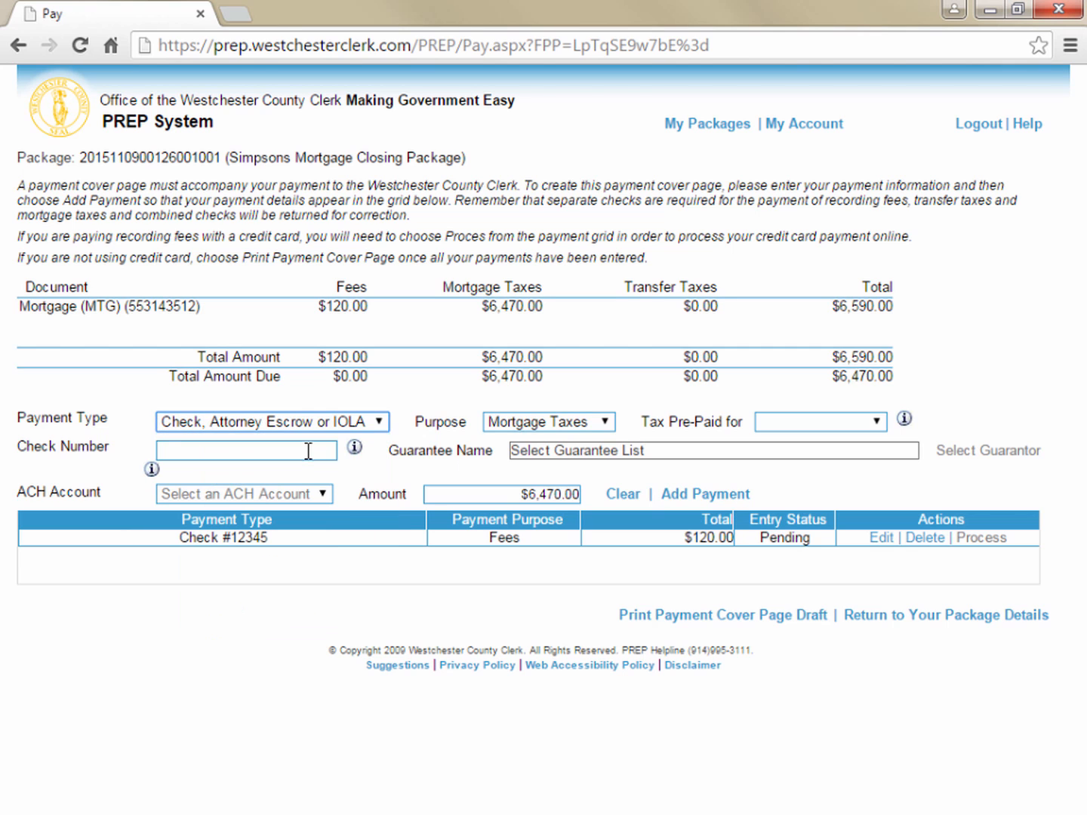
pyautogui.click(313, 448)
pyautogui.write('12346')
pyautogui.click(706, 494)
pyautogui.click(946, 614)
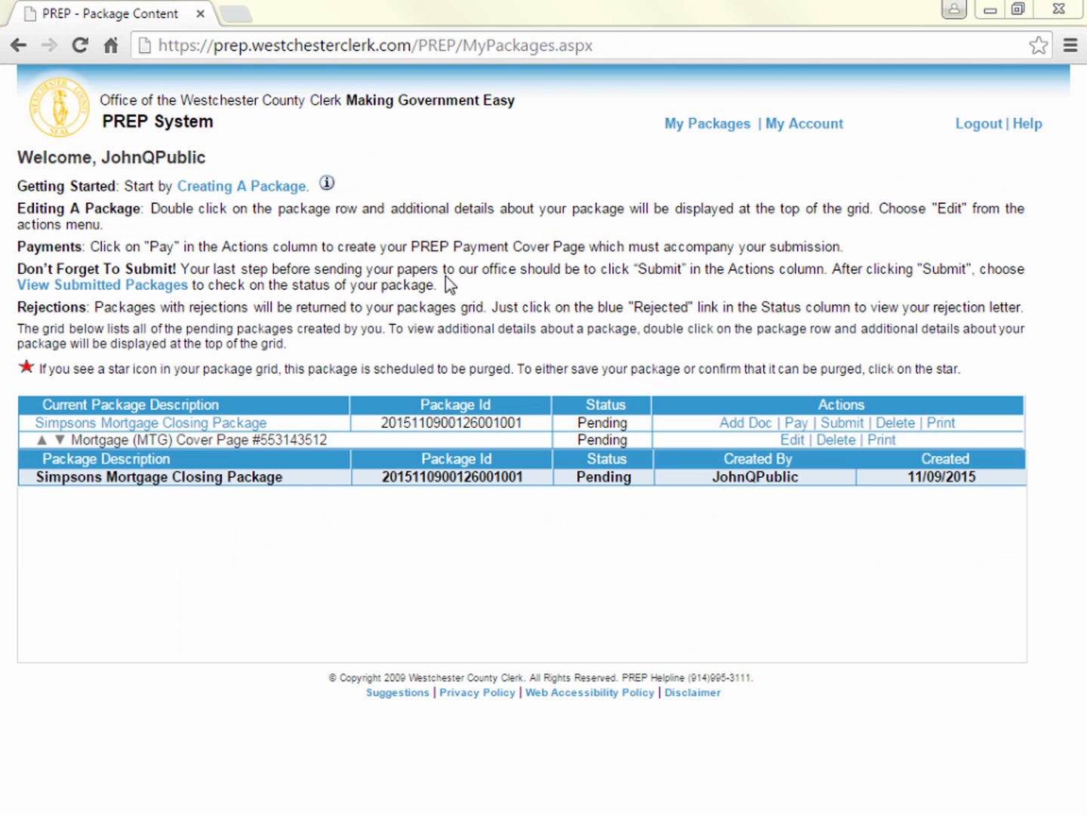
# Print all documents of the Simpsons Mortgage Closing Package and close the generated report
pyautogui.click(941, 424)
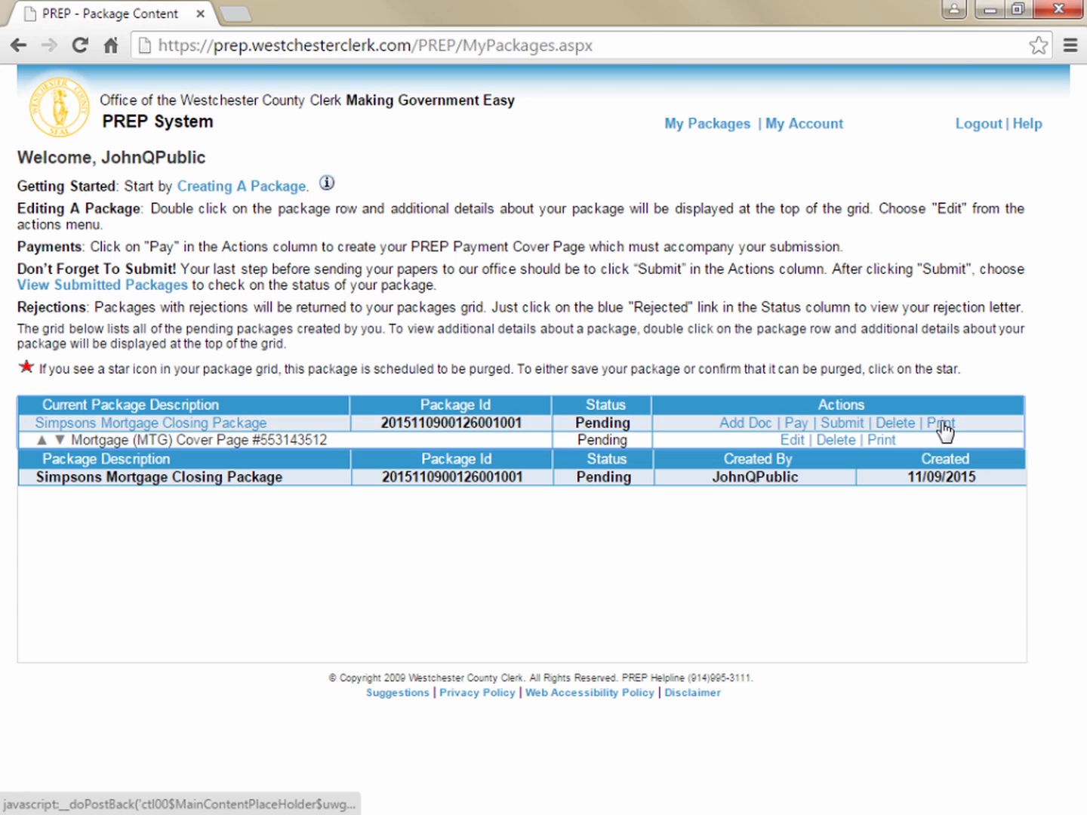
pyautogui.click(785, 507)
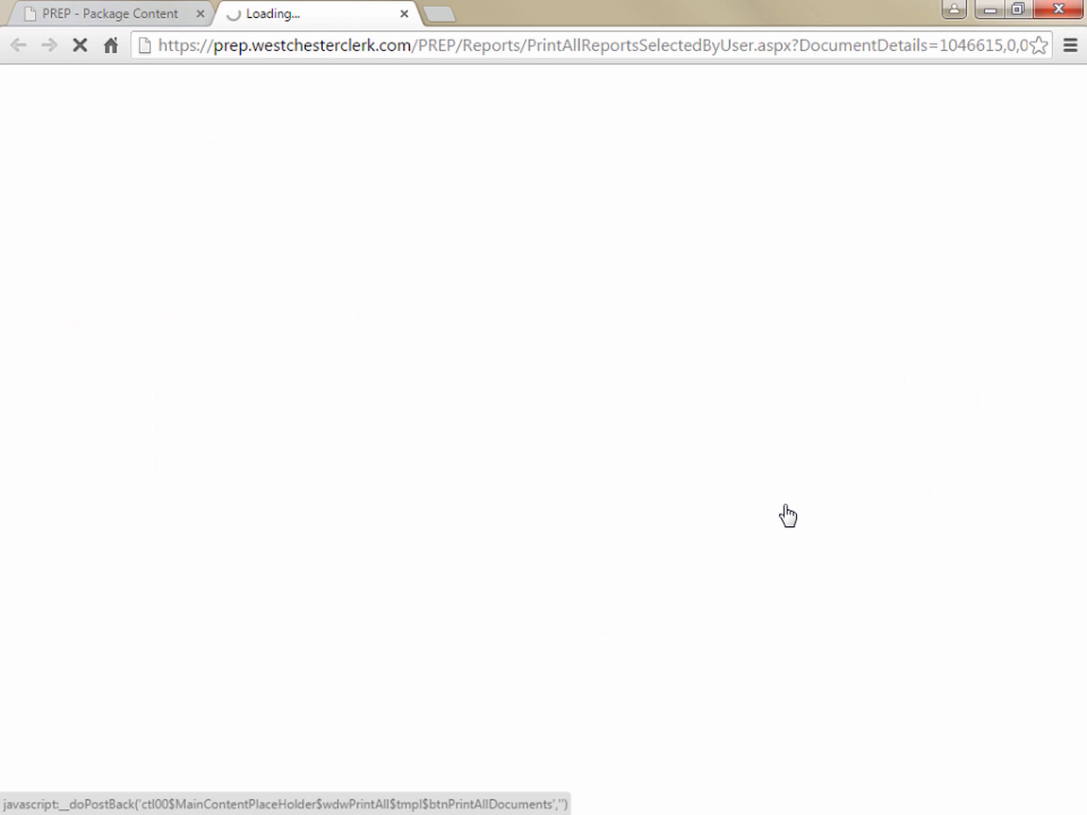
pyautogui.click(1004, 757)
pyautogui.click(226, 158)
pyautogui.click(404, 14)
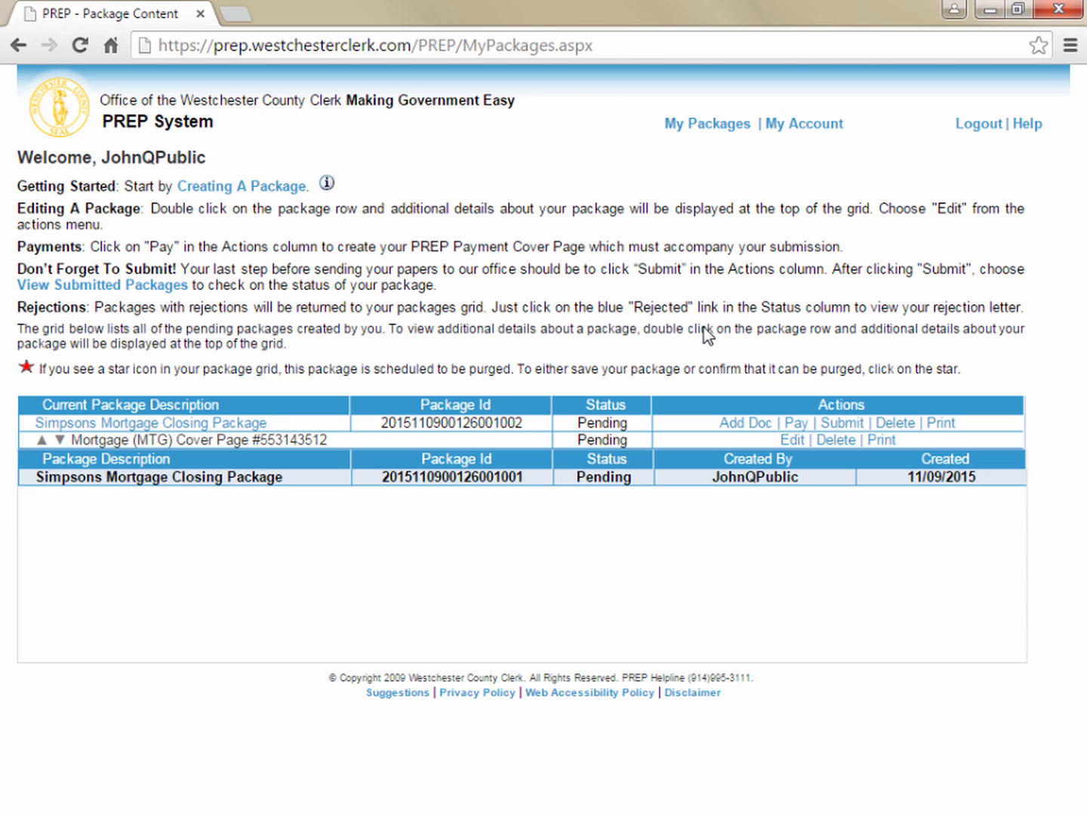
# Submit the Simpsons Mortgage Closing Package to the Westchester County Clerk's Office and accept the submission notice
pyautogui.click(842, 424)
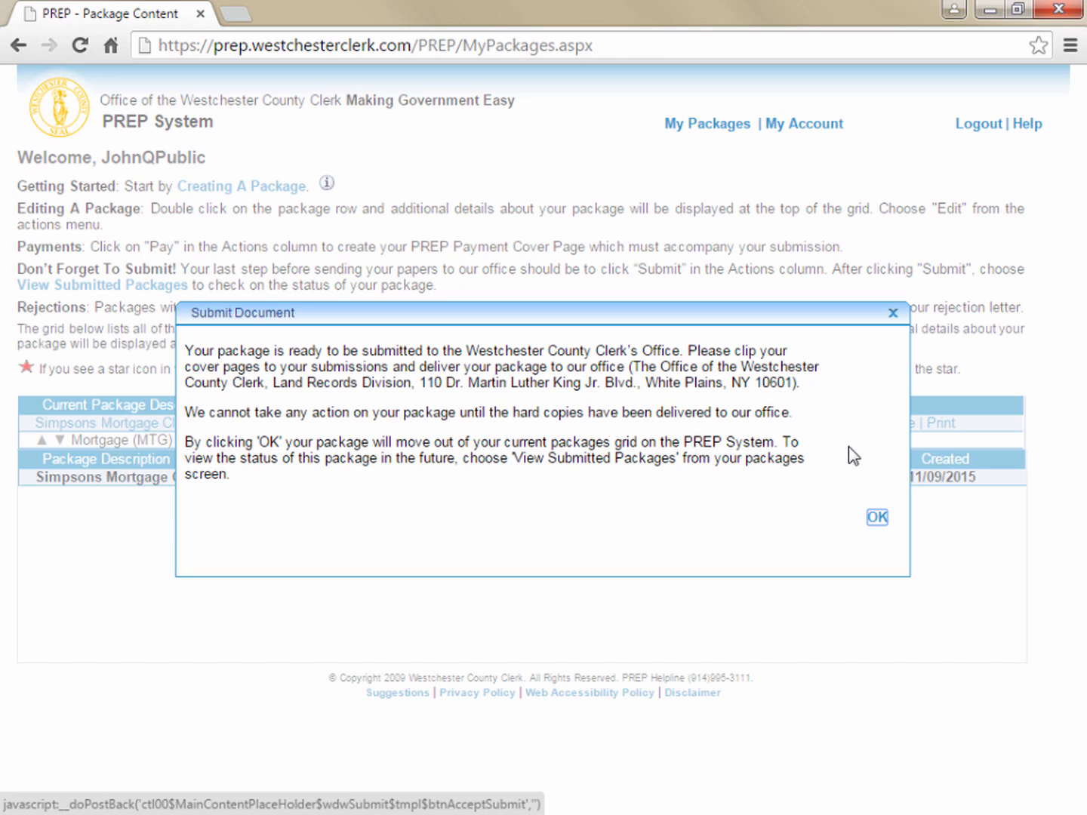
pyautogui.click(878, 518)
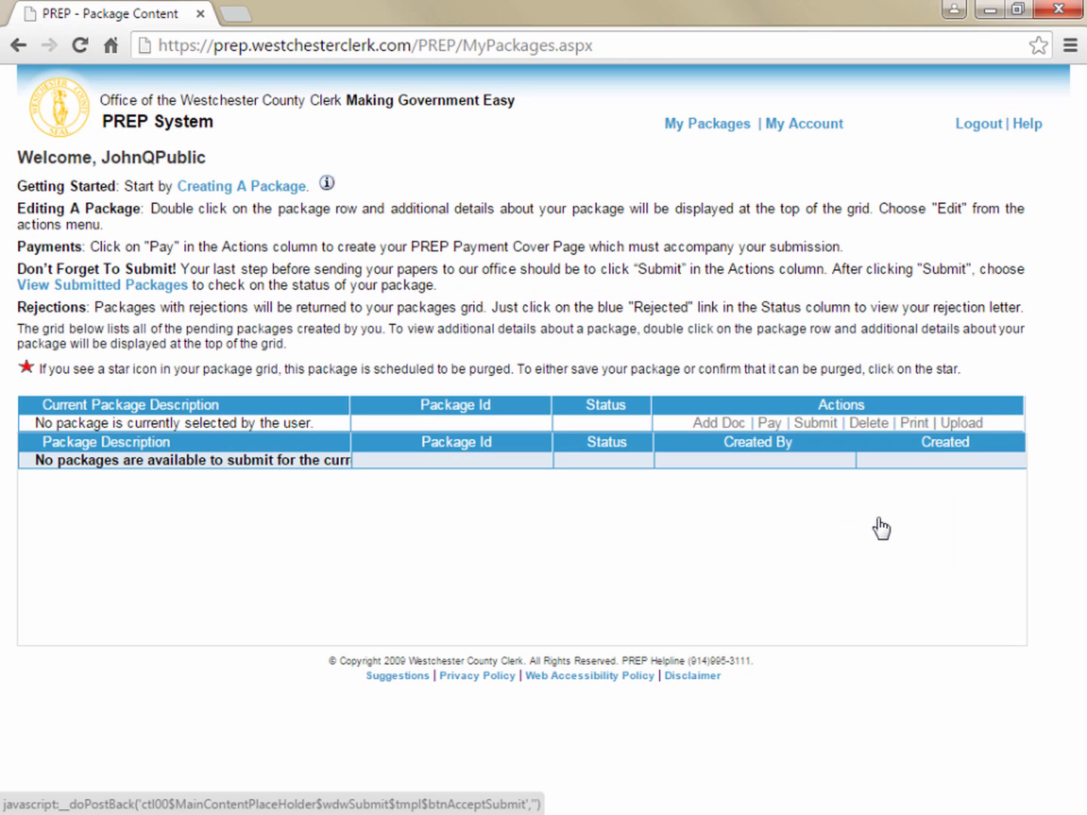